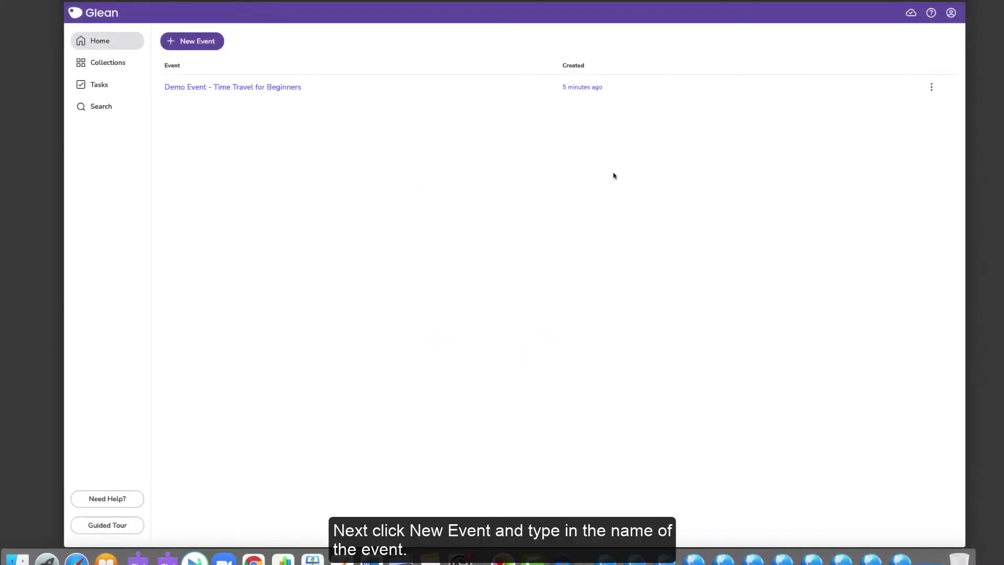
- Create a new event named 'History' and show its audio recording source options
{"action": "left_click", "coordinate": [218, 45]}
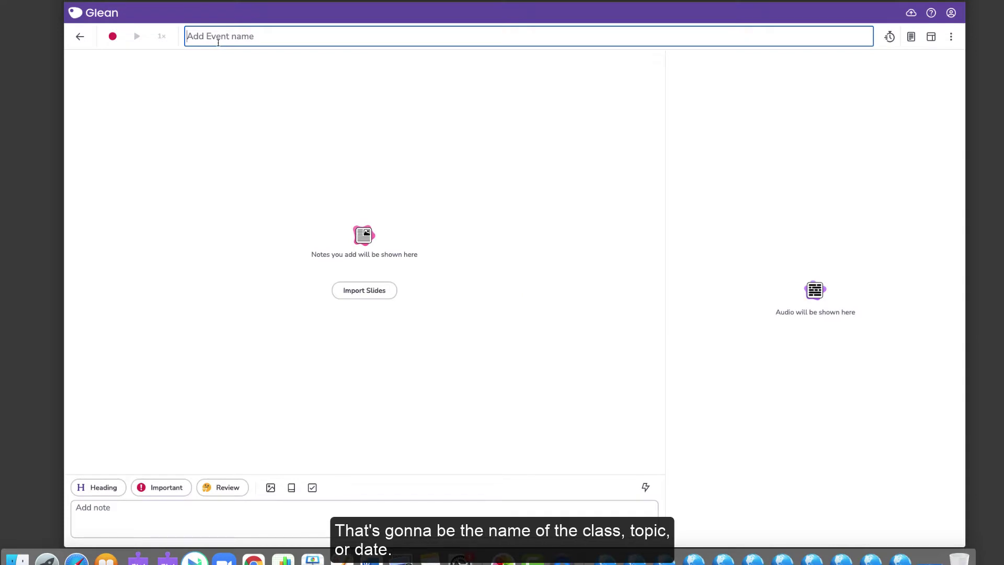
{"action": "type", "text": "History"}
{"action": "left_click", "coordinate": [221, 84]}
{"action": "left_click", "coordinate": [111, 37]}
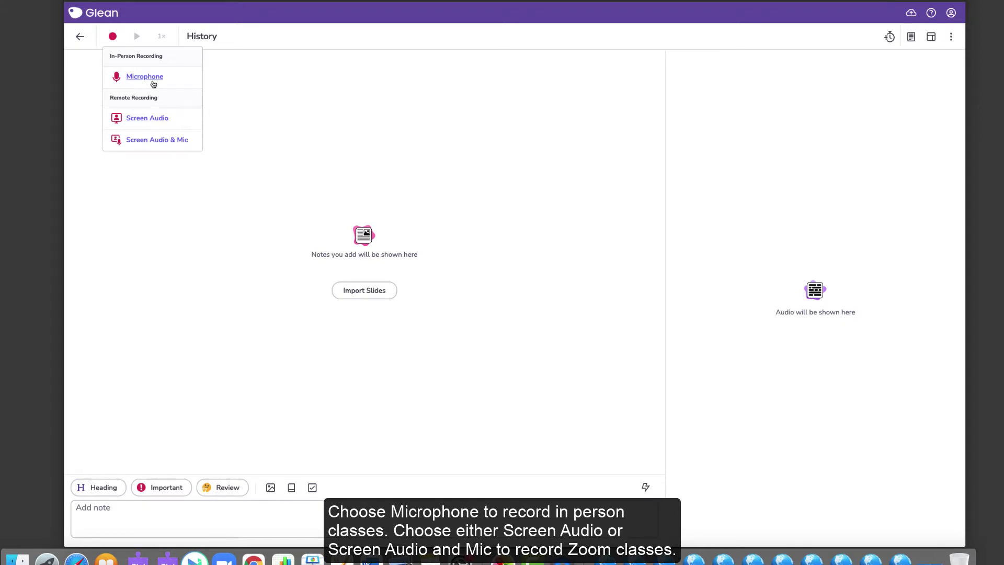
- Record from the microphone and post a text note reading 'Note'
{"action": "left_click", "coordinate": [145, 77]}
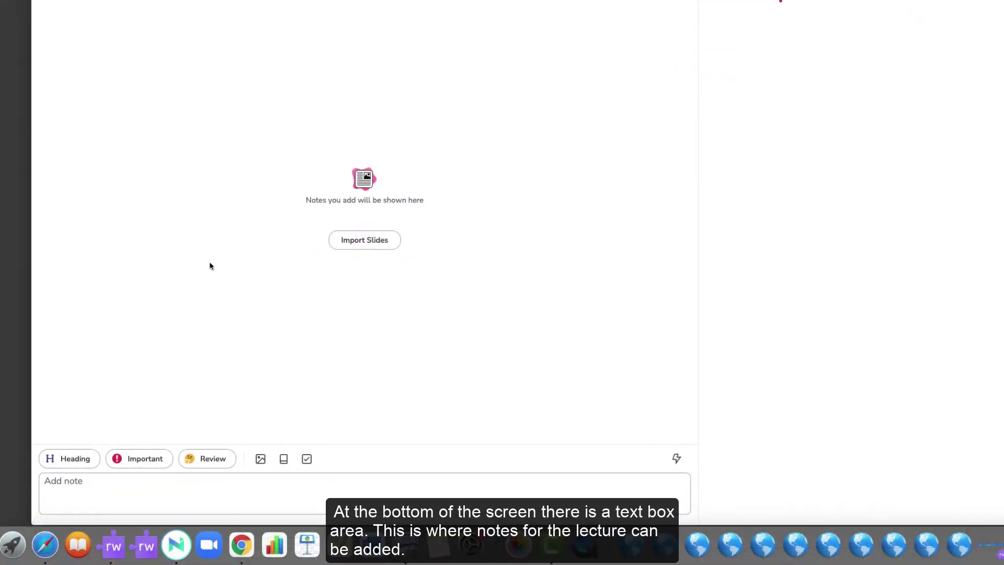
{"action": "left_click", "coordinate": [153, 496]}
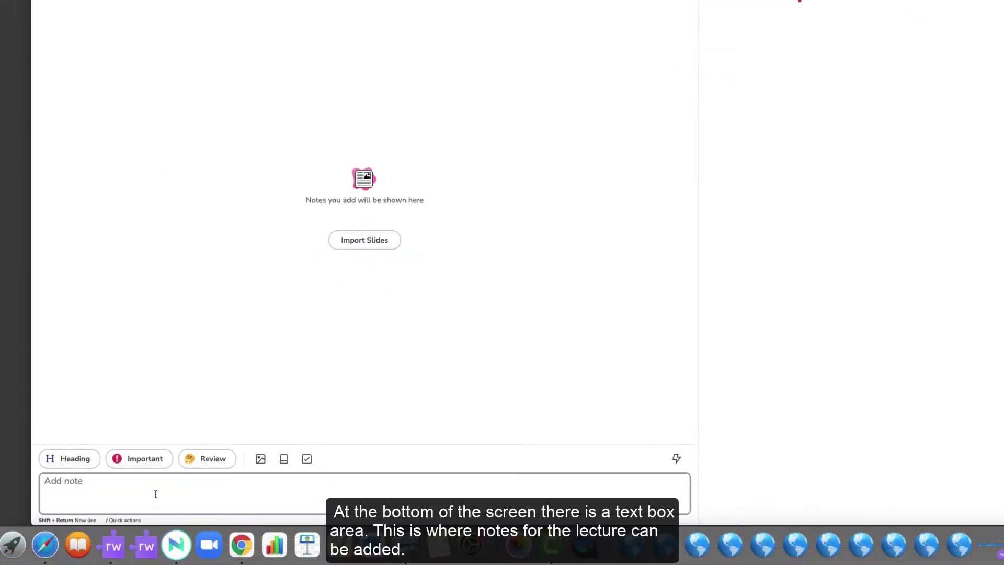
{"action": "type", "text": "Note"}
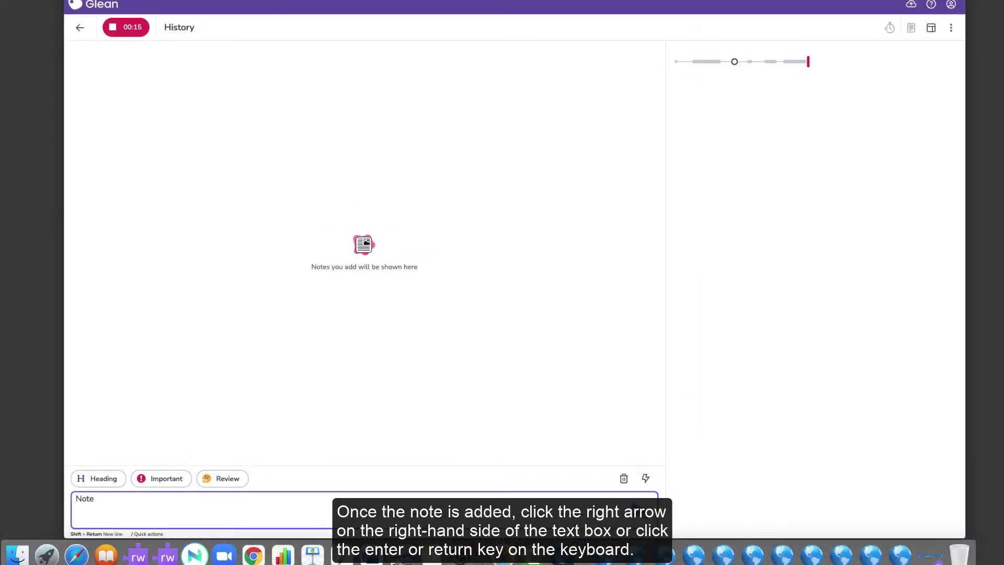
{"action": "key", "text": "Return"}
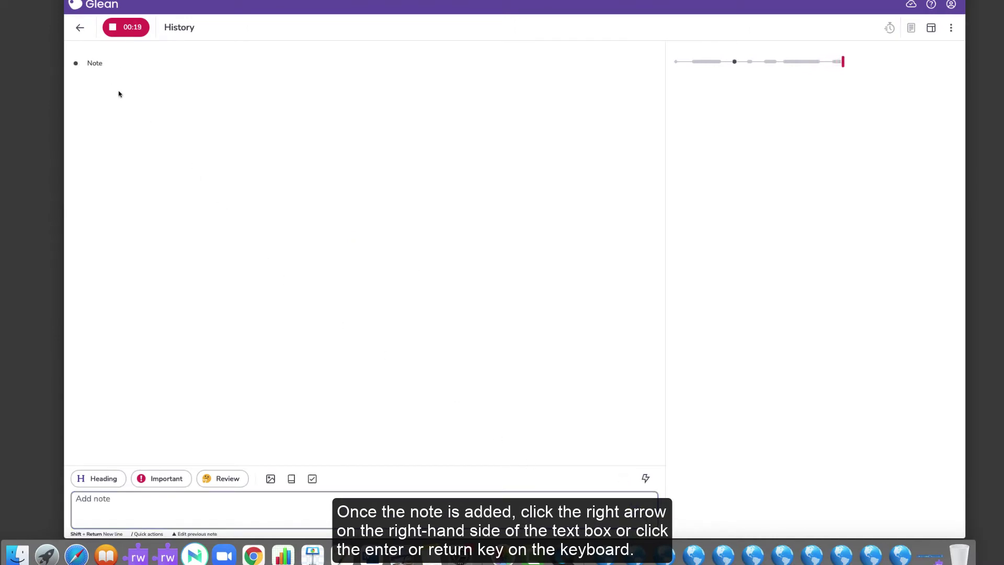
{"action": "mouse_move", "coordinate": [128, 69]}
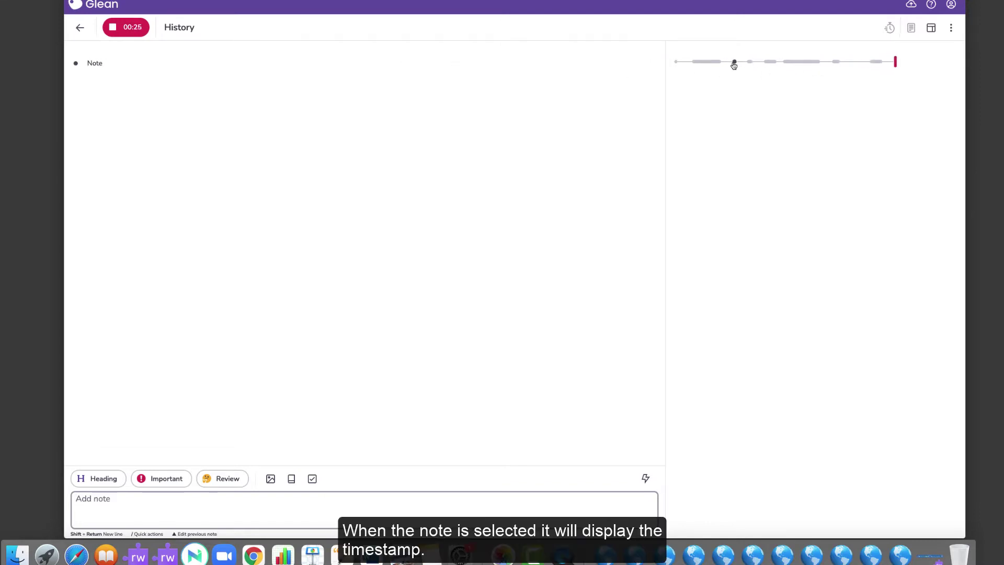
{"action": "mouse_move", "coordinate": [734, 64]}
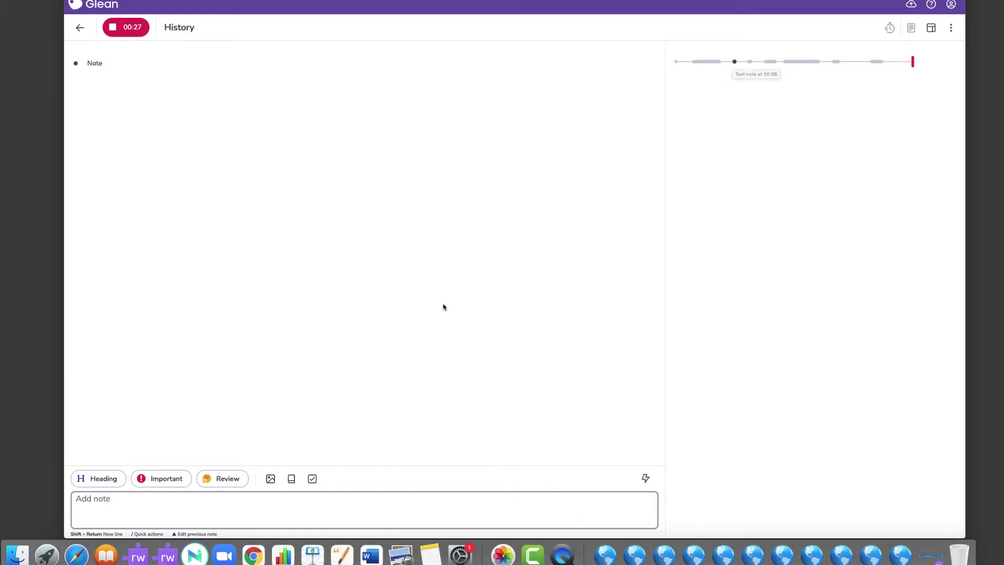
- Add an 'Exam' heading to the History notes
{"action": "left_click", "coordinate": [106, 484]}
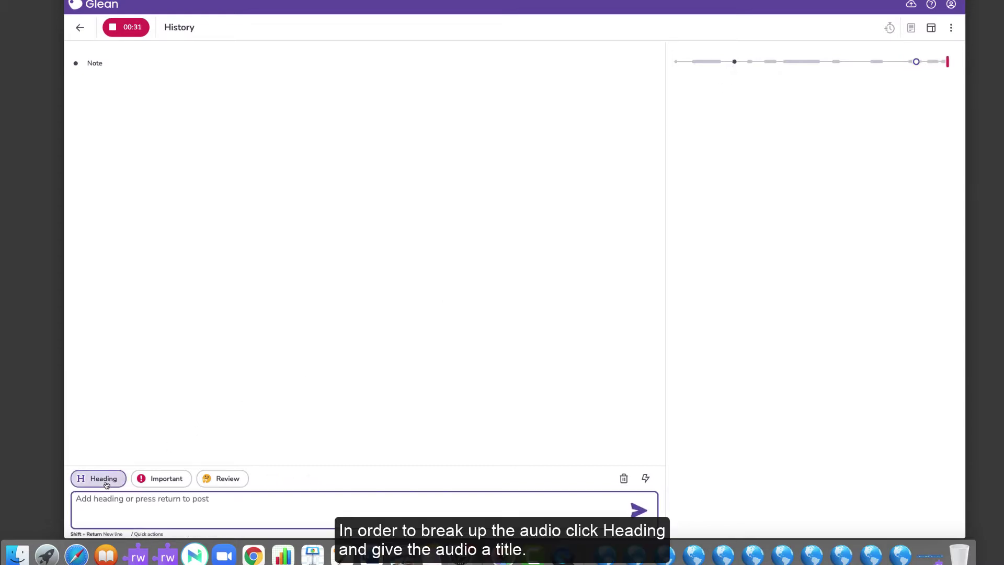
{"action": "type", "text": "Exam"}
{"action": "key", "text": "Return"}
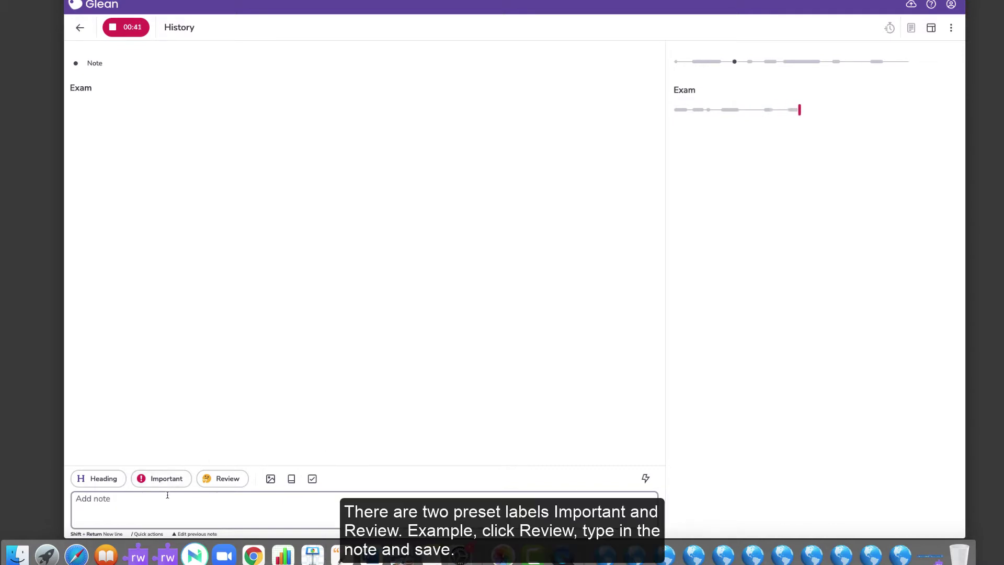
- Post a Review-labelled note reading 'Note' under the Exam heading
{"action": "left_click", "coordinate": [226, 485]}
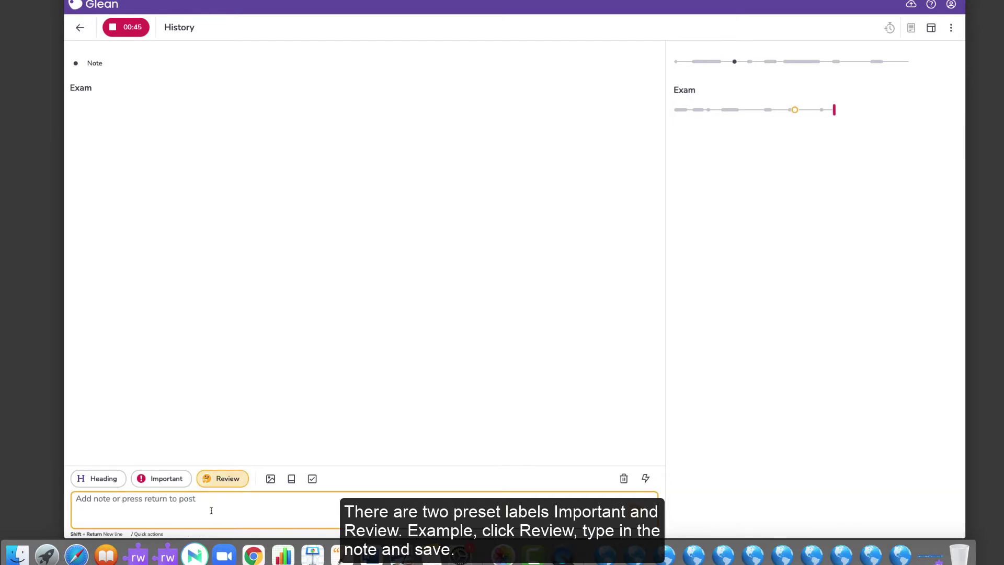
{"action": "type", "text": "Note"}
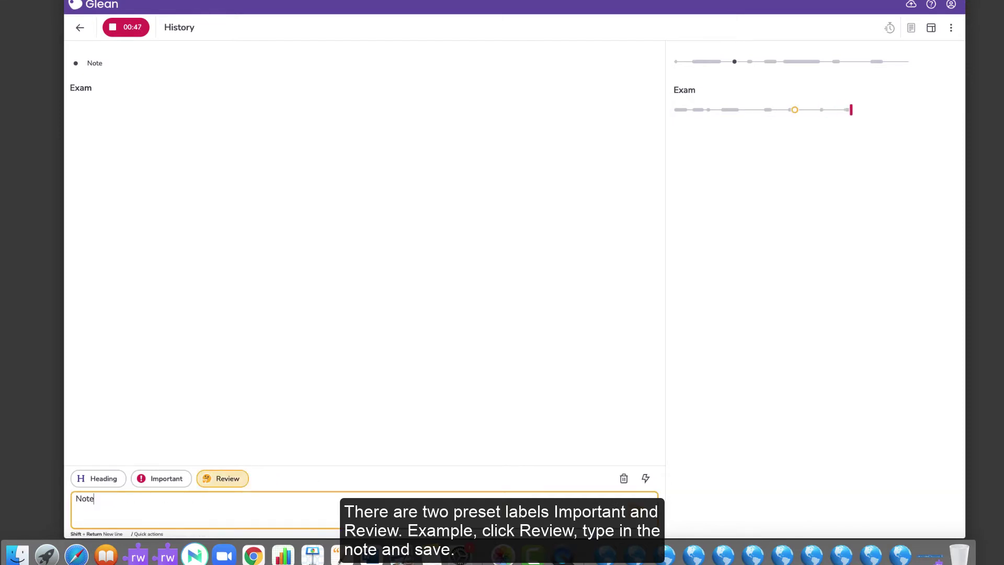
{"action": "key", "text": "Return"}
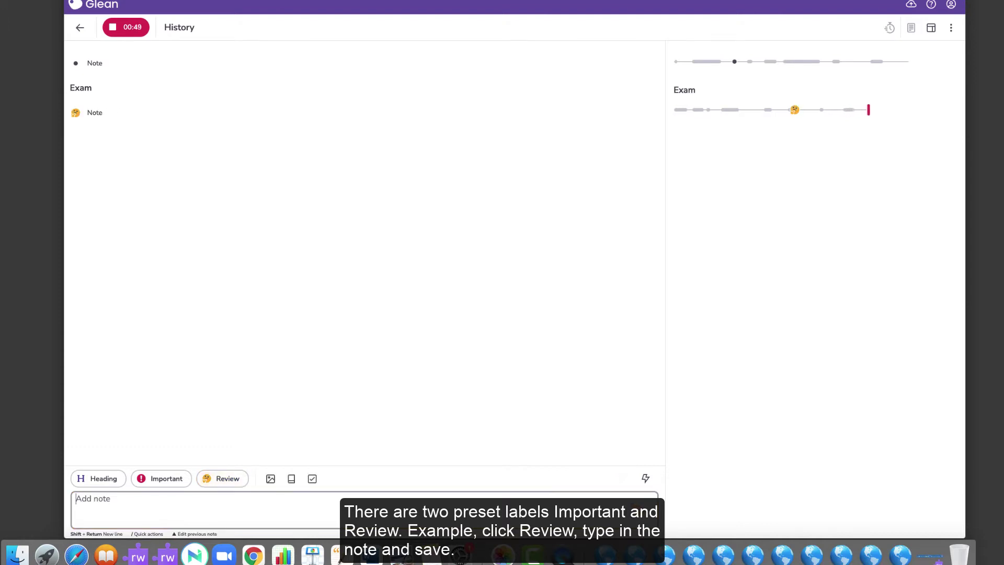
- Search Bing images for 'Computer' and insert the green Lesson 1 laptop picture
{"action": "left_click", "coordinate": [272, 479]}
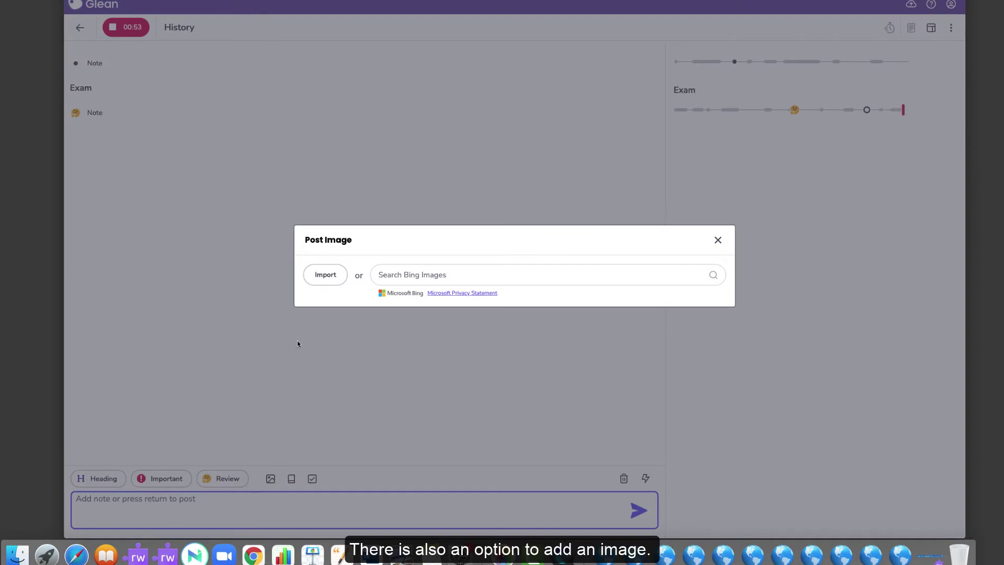
{"action": "left_click", "coordinate": [399, 275]}
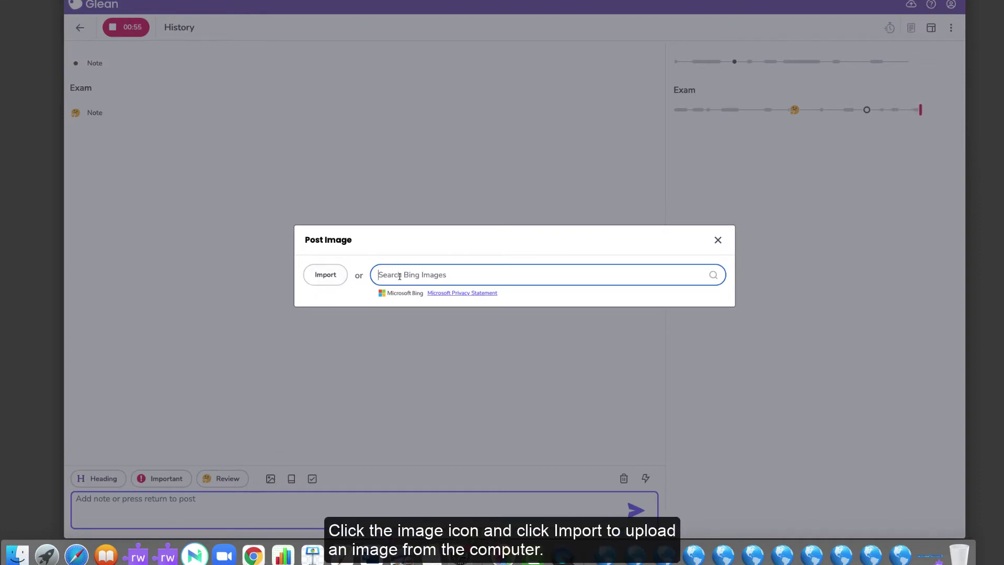
{"action": "type", "text": "Comp"}
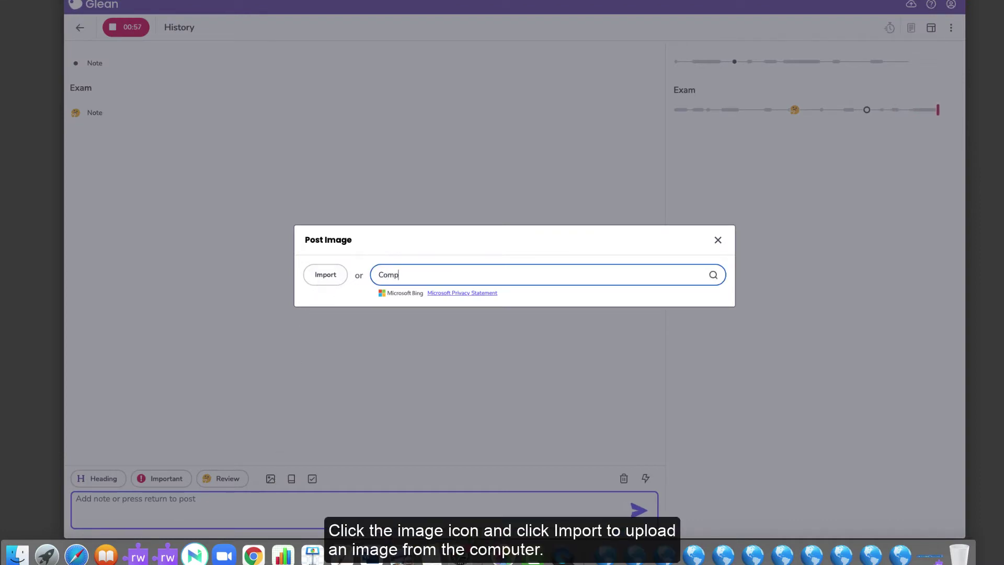
{"action": "type", "text": "uter"}
{"action": "key", "text": "Return"}
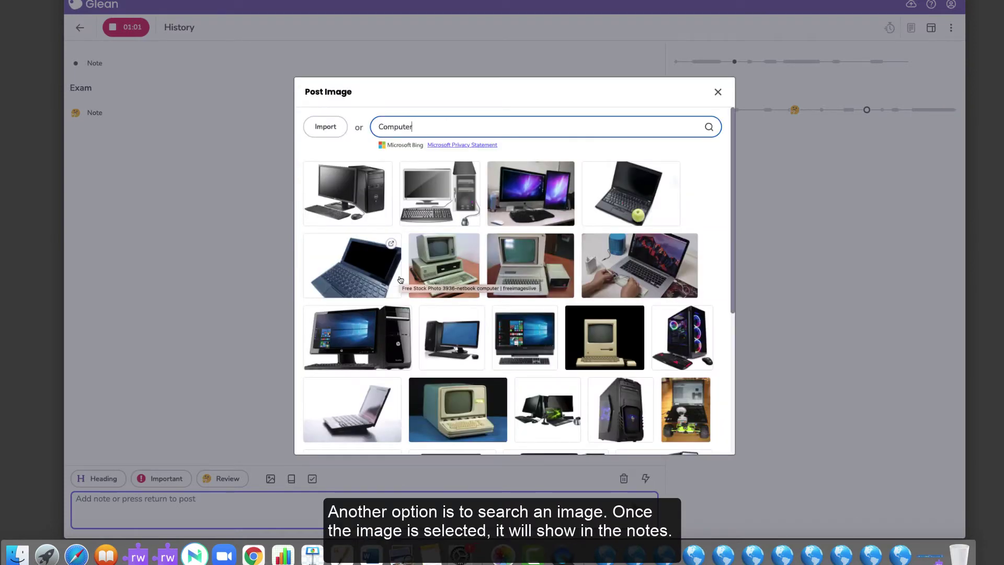
{"action": "scroll", "coordinate": [399, 279], "scroll_direction": "down", "scroll_amount": 5}
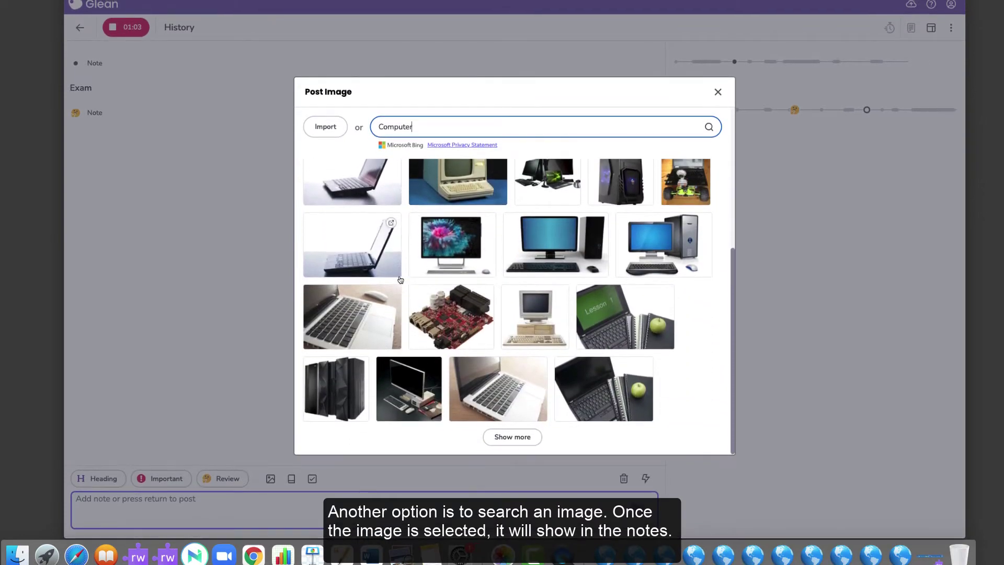
{"action": "scroll", "coordinate": [400, 279], "scroll_direction": "up", "scroll_amount": 5}
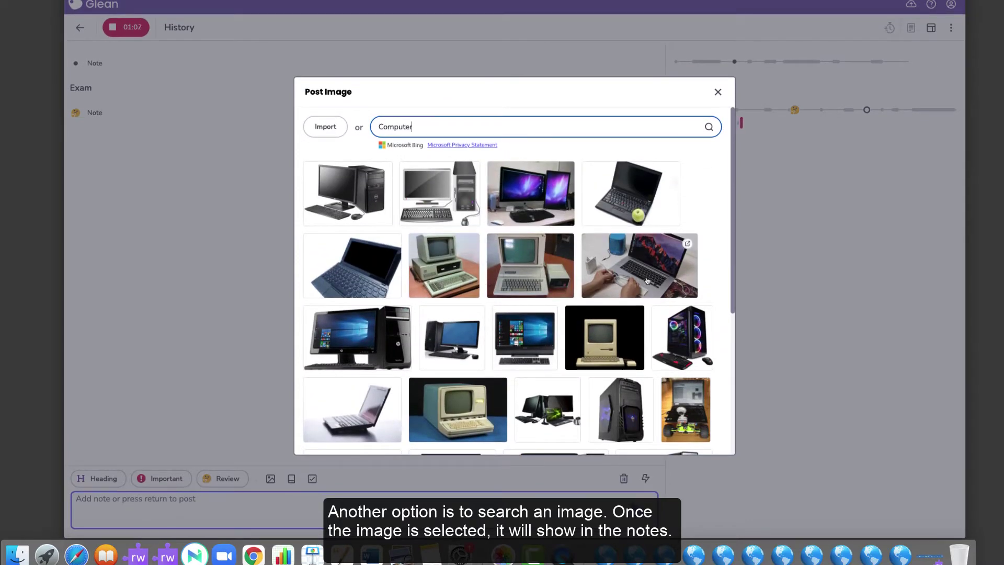
{"action": "scroll", "coordinate": [648, 281], "scroll_direction": "down", "scroll_amount": 5}
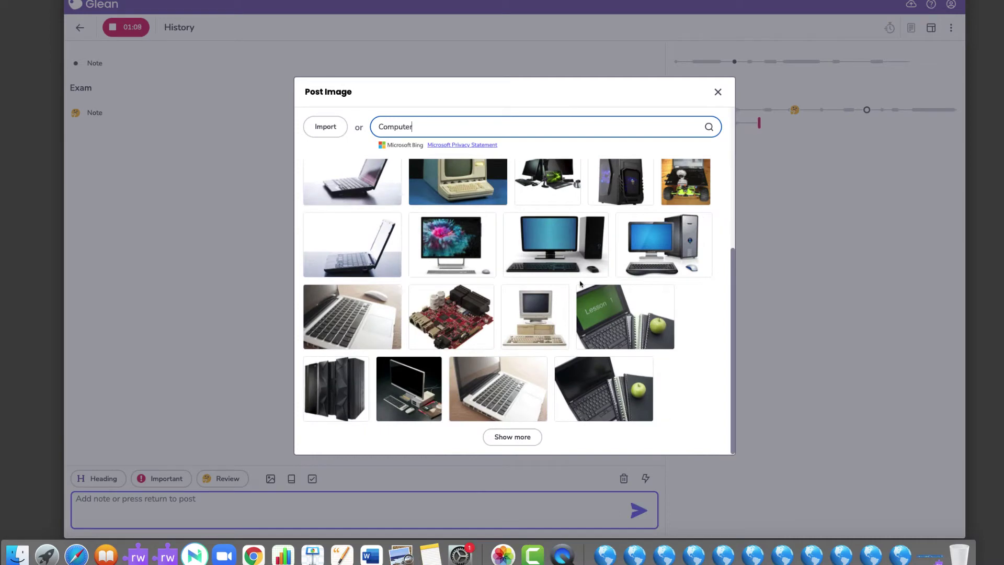
{"action": "left_click", "coordinate": [616, 316]}
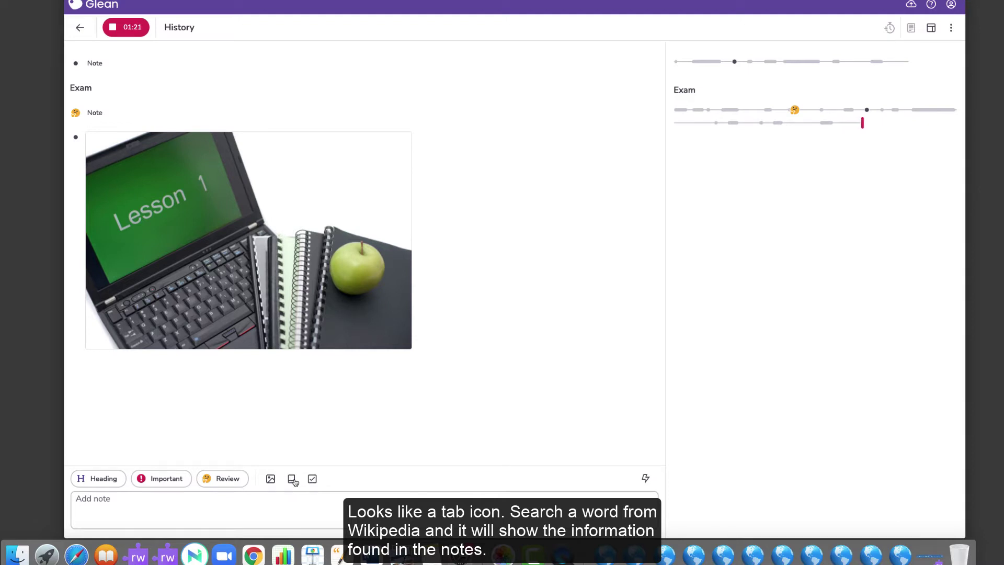
- Post the Wikipedia definition of 'computer' beneath the laptop image
{"action": "left_click", "coordinate": [294, 480]}
{"action": "type", "text": "comp"}
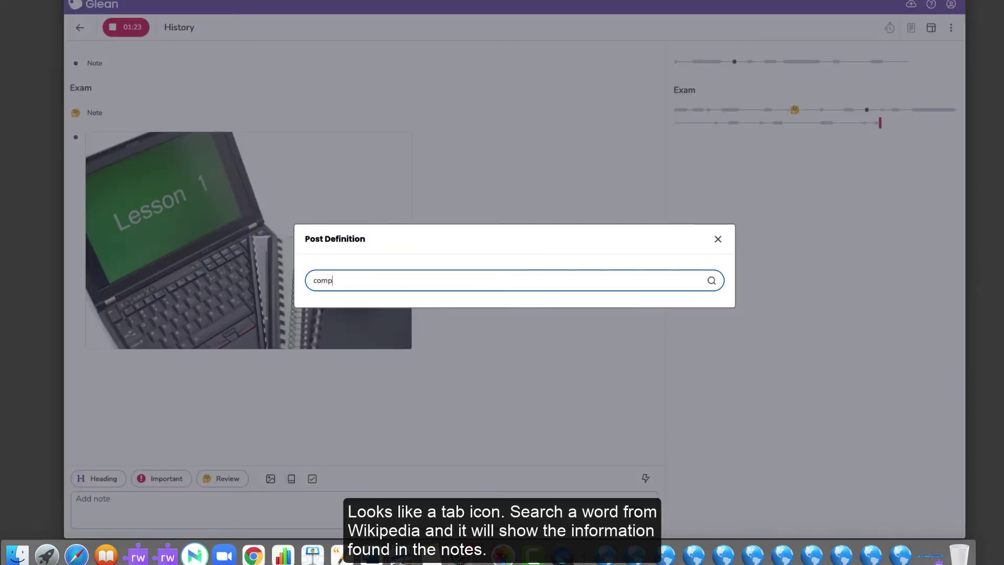
{"action": "type", "text": "uter"}
{"action": "key", "text": "Return"}
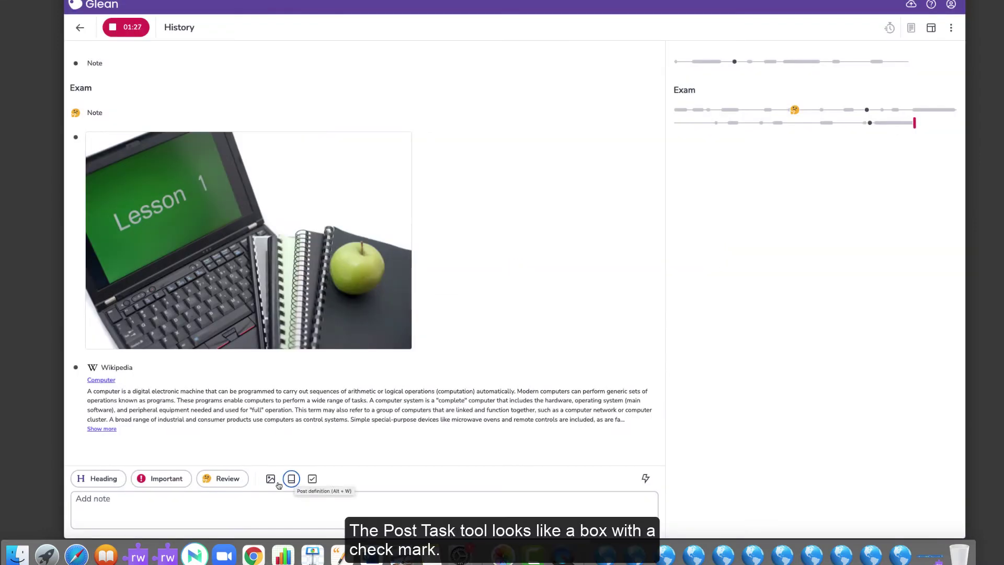
- Add the task 'Quiz tomorrow. Review this part of the recording.' and tick it complete
{"action": "left_click", "coordinate": [315, 480]}
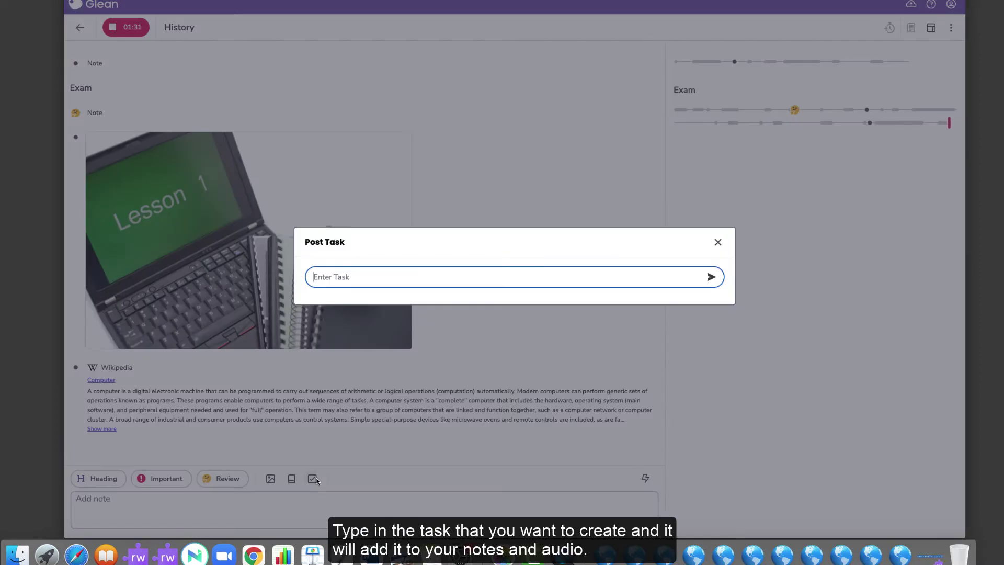
{"action": "type", "text": "Quiz tomorrow. "}
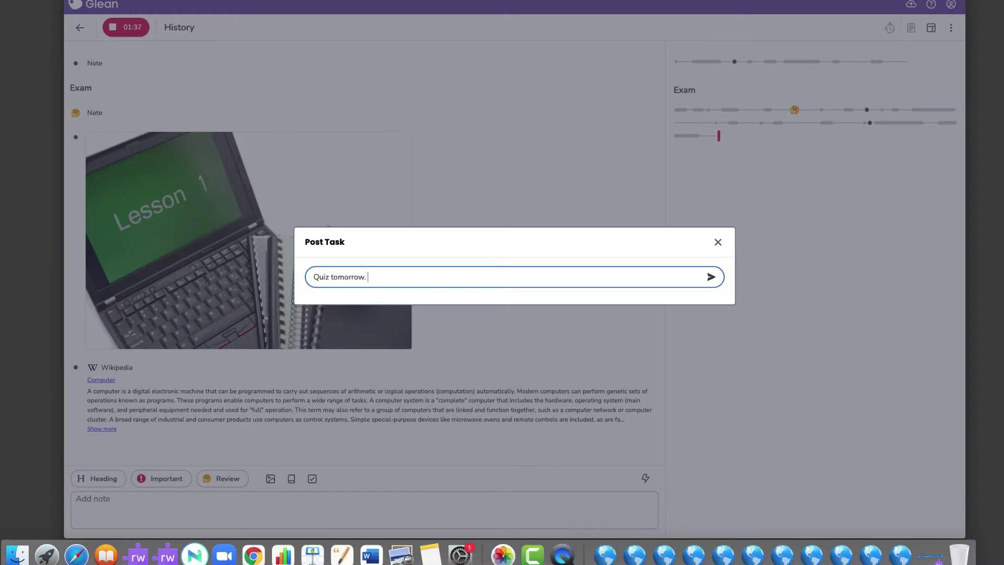
{"action": "type", "text": "Review this p"}
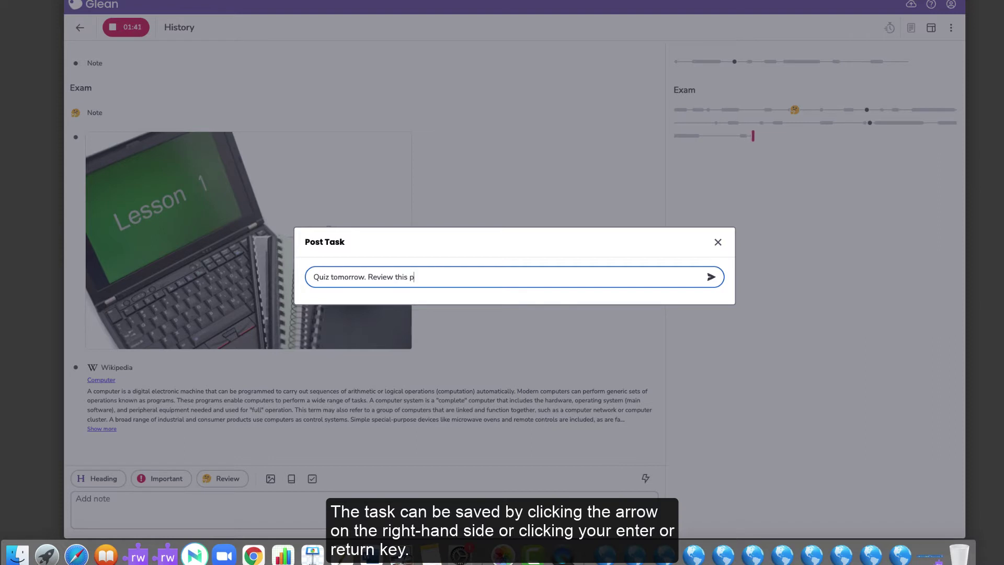
{"action": "type", "text": "art of the recording."}
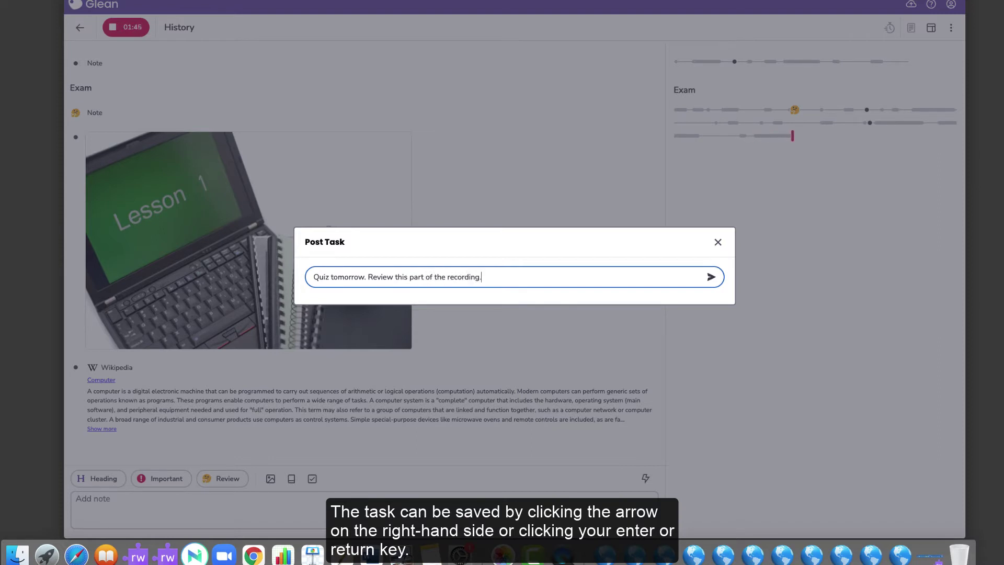
{"action": "key", "text": "Return"}
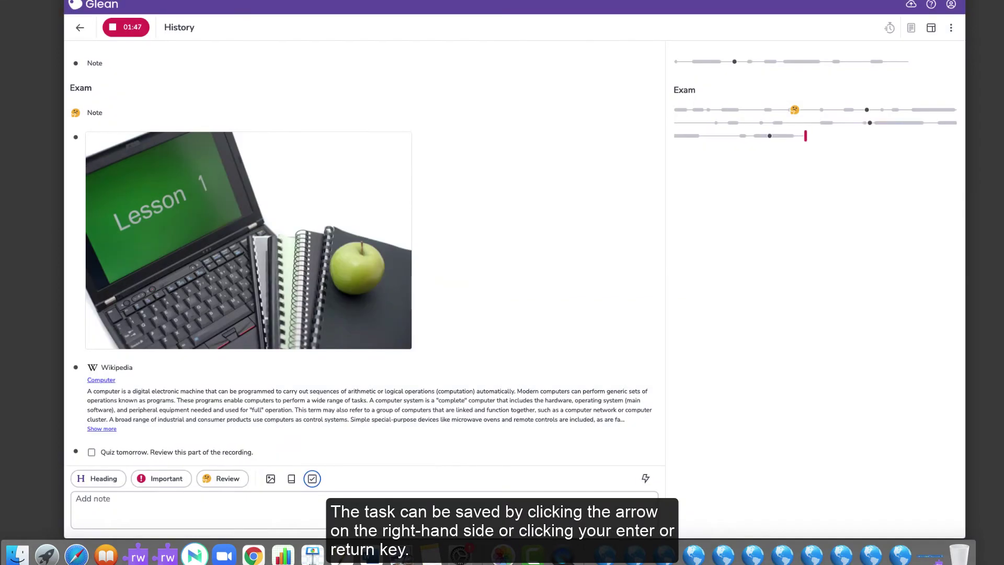
{"action": "left_click", "coordinate": [92, 452]}
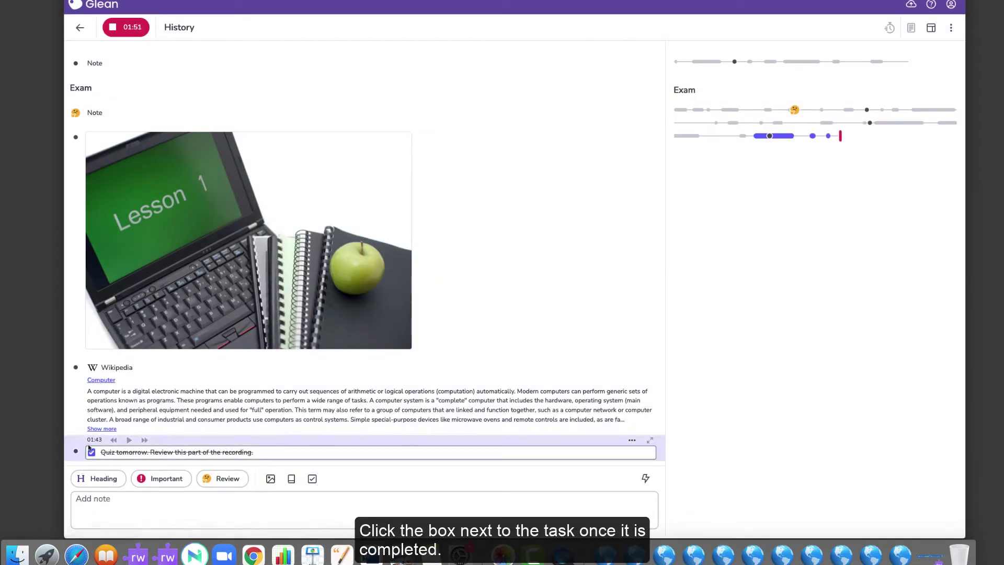
- Stop recording, return to the Home events list and view the completed tasks
{"action": "left_click", "coordinate": [124, 30]}
{"action": "left_click", "coordinate": [78, 29]}
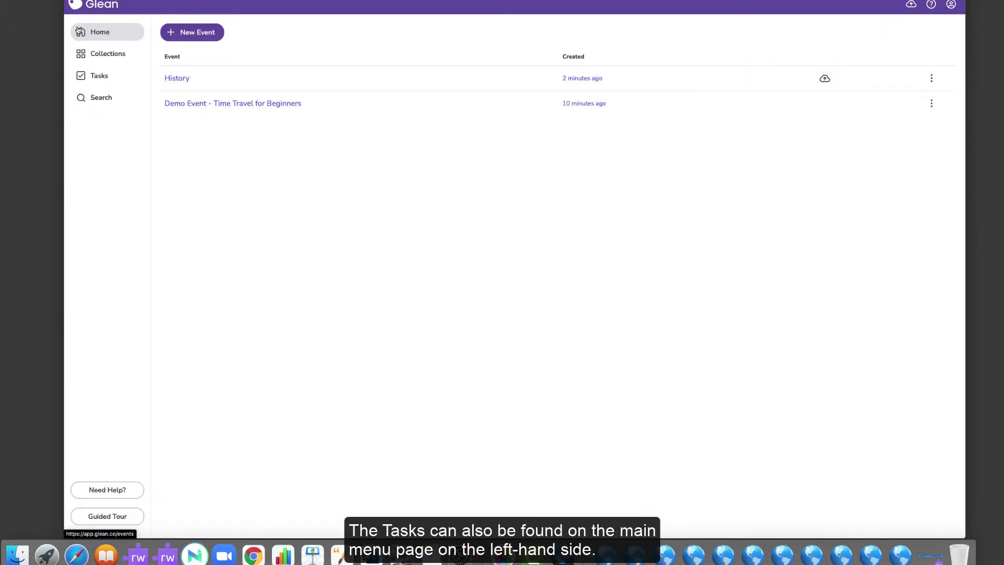
{"action": "left_click", "coordinate": [90, 77]}
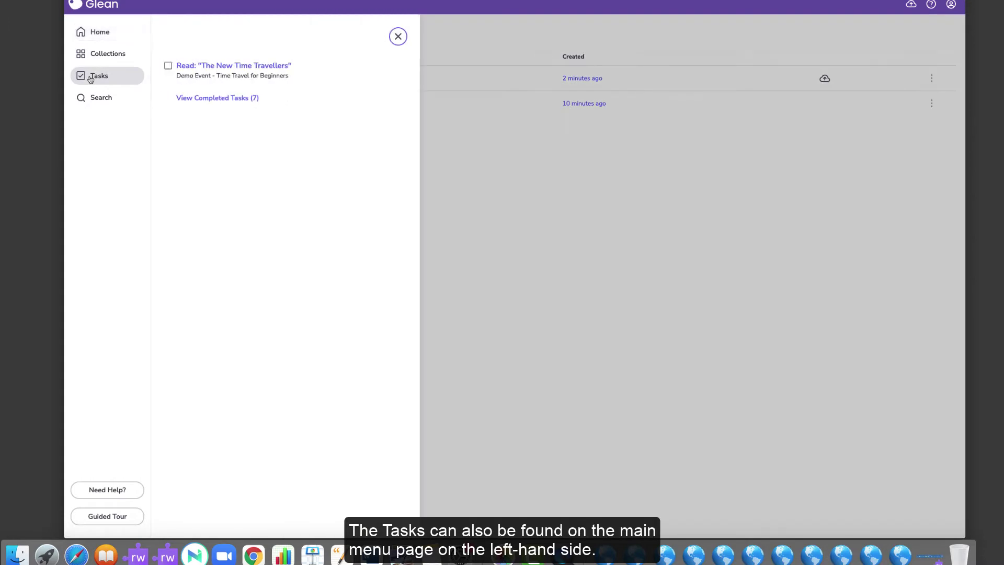
{"action": "left_click", "coordinate": [190, 98]}
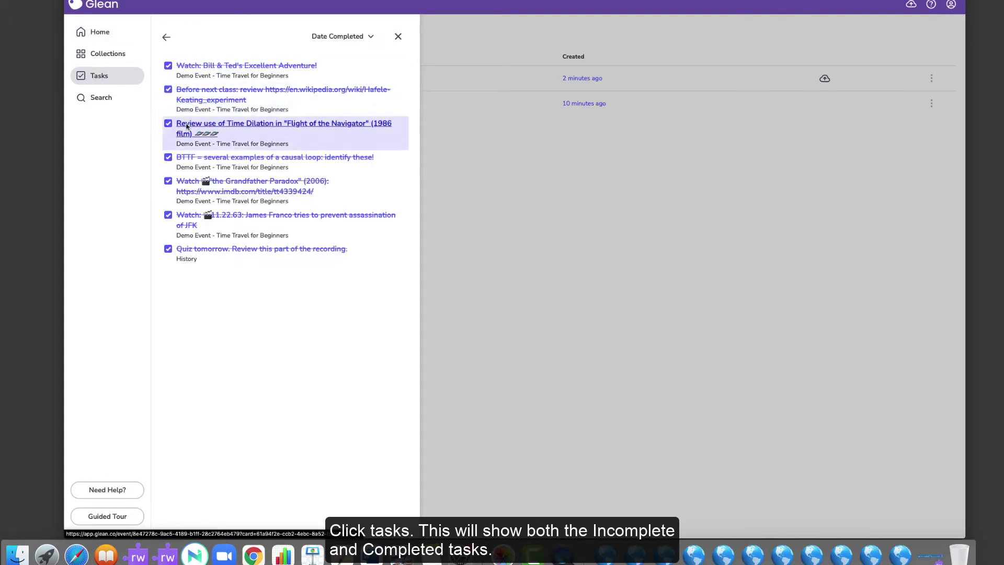
- Untick and re-tick the quiz task, then close the Tasks panel
{"action": "left_click", "coordinate": [168, 250]}
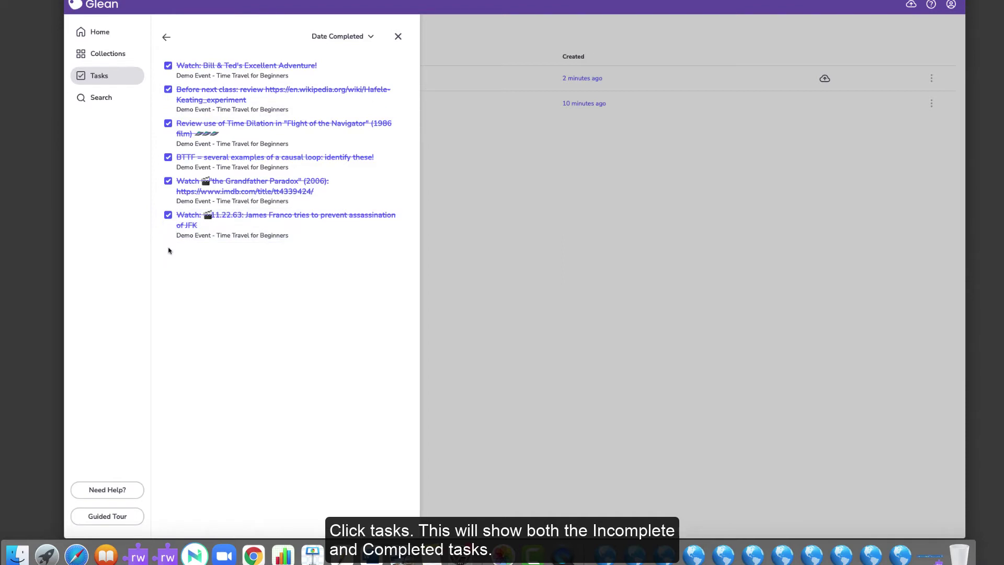
{"action": "left_click", "coordinate": [163, 38]}
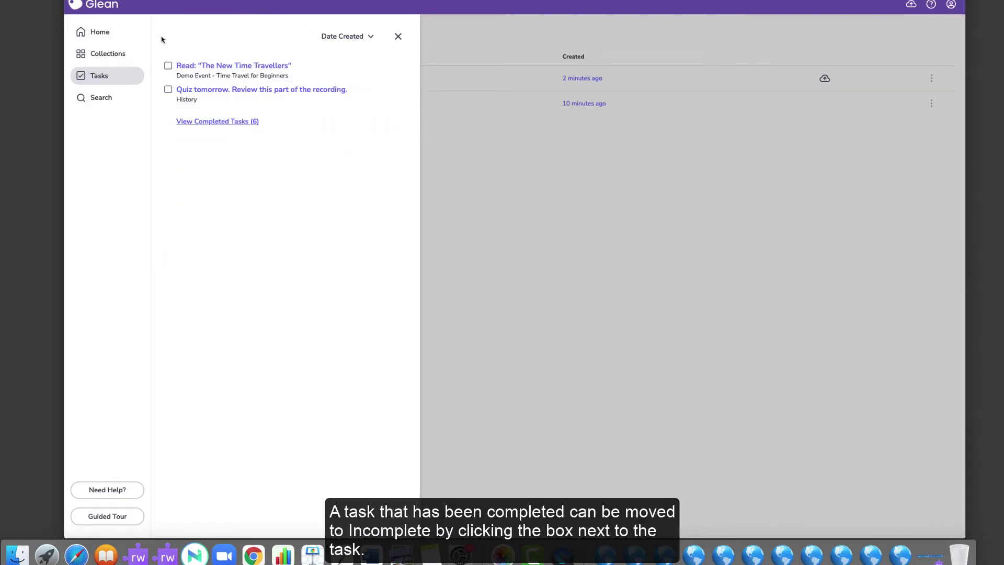
{"action": "left_click", "coordinate": [167, 90]}
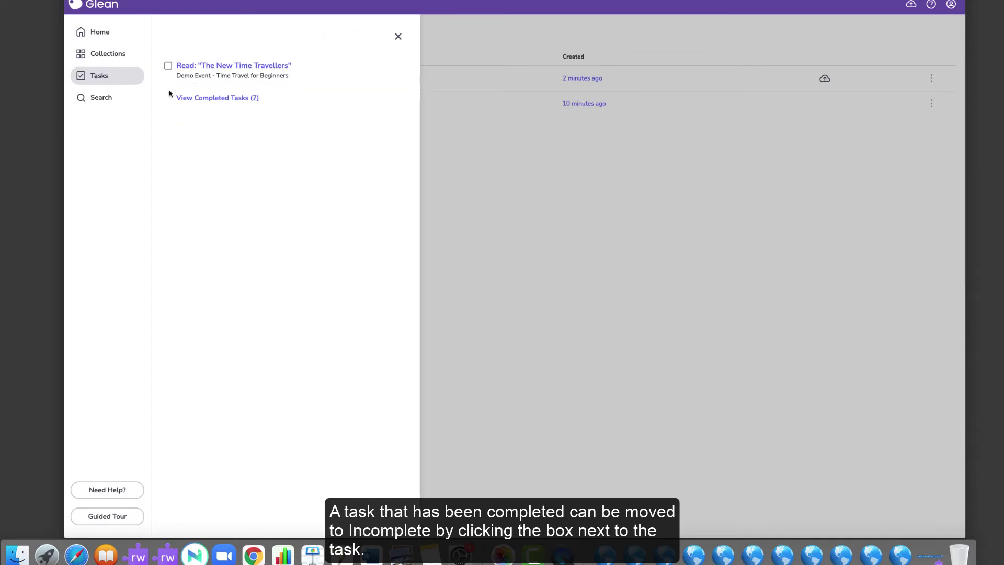
{"action": "left_click", "coordinate": [398, 38]}
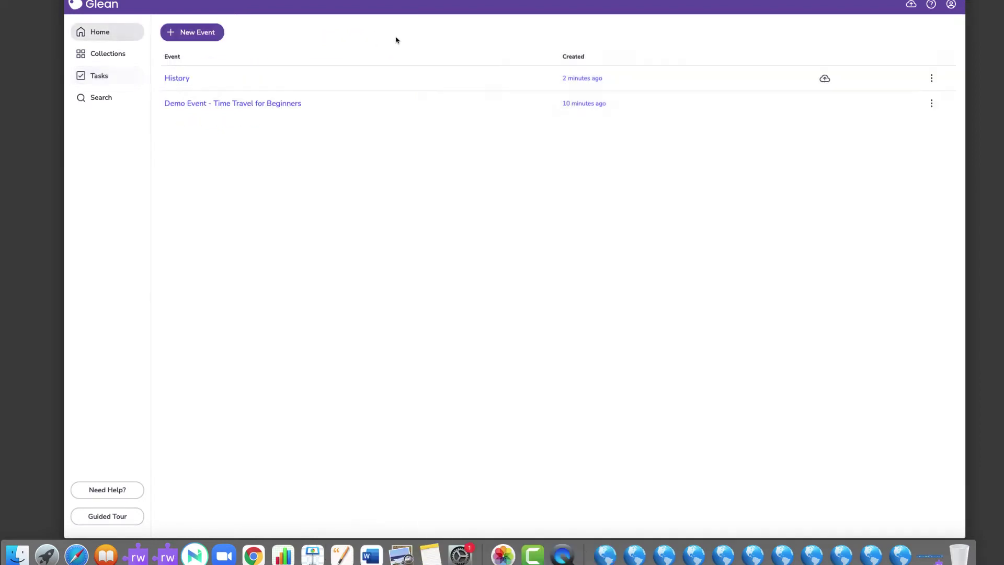
- Open History, turn on Lightning Mode, and import the Time Travel for Beginners PDF slides
{"action": "left_click", "coordinate": [215, 78]}
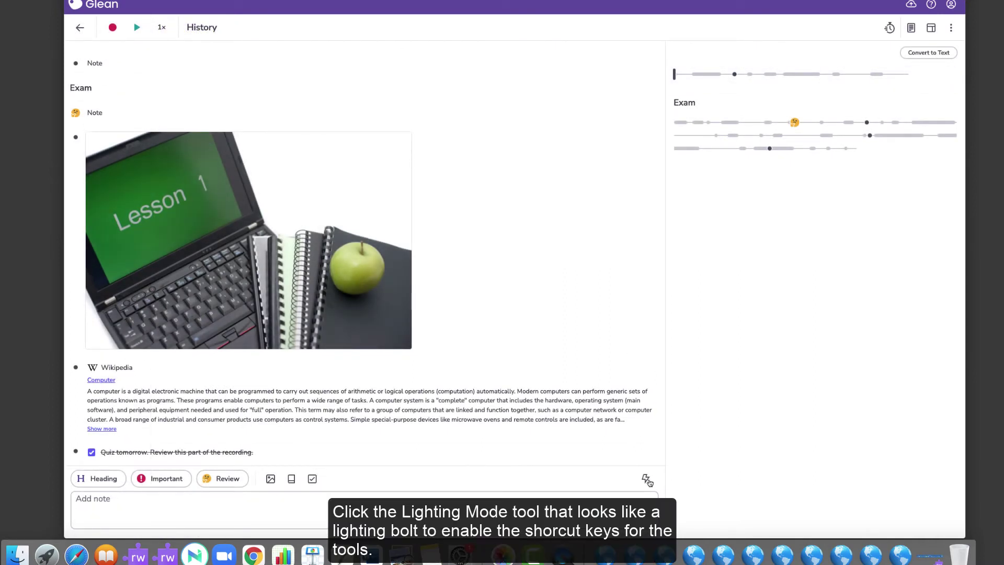
{"action": "left_click", "coordinate": [647, 481]}
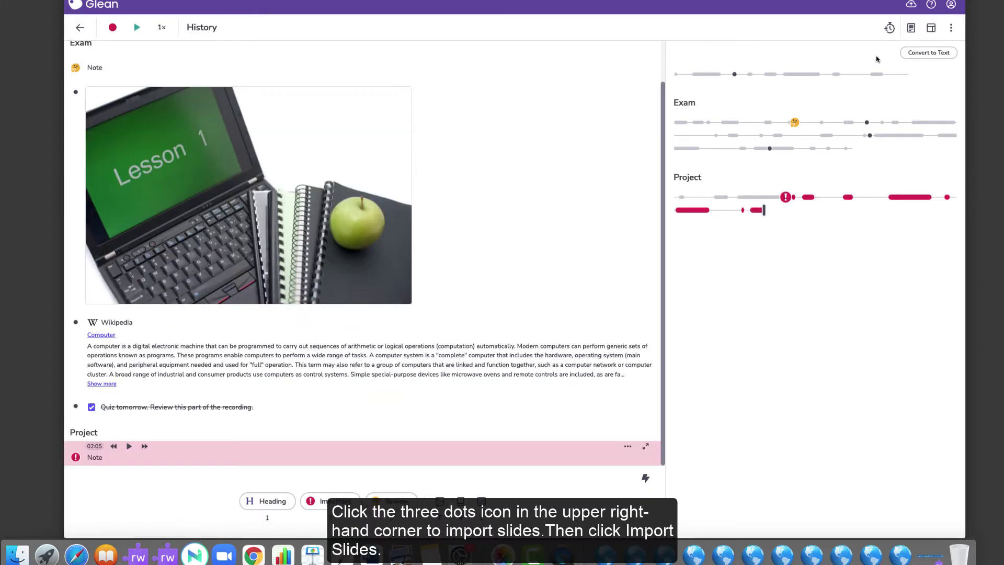
{"action": "left_click", "coordinate": [951, 29]}
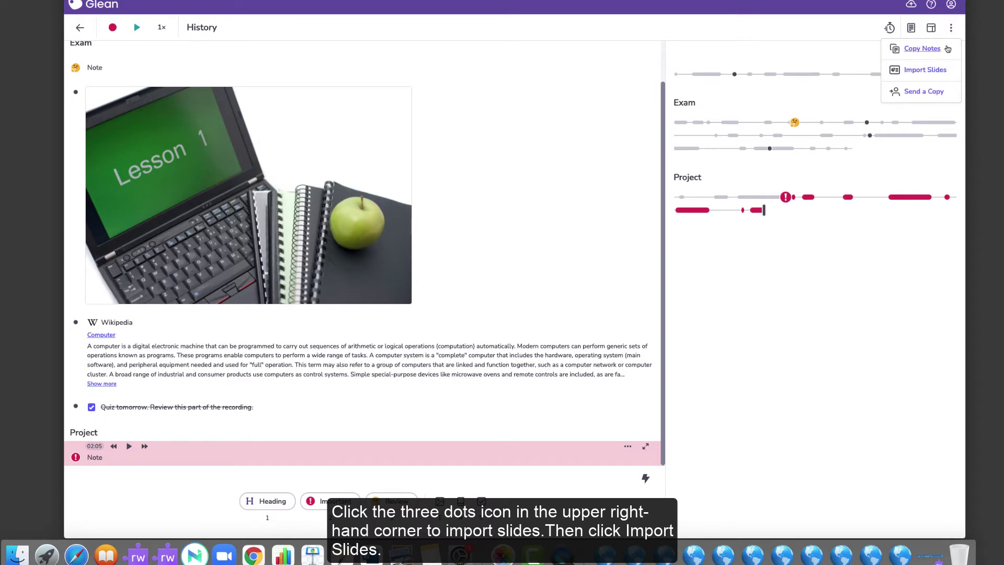
{"action": "left_click", "coordinate": [945, 71]}
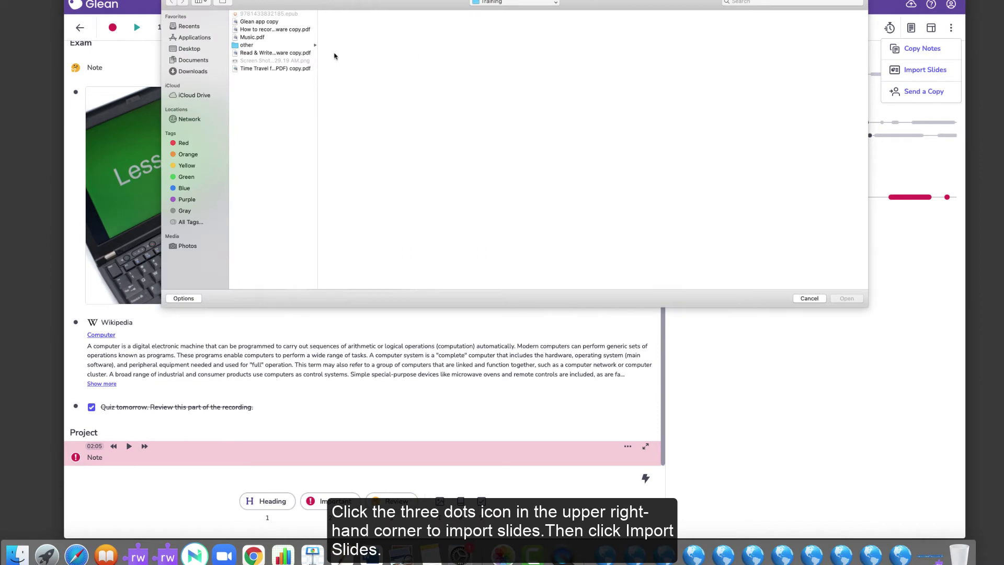
{"action": "left_click", "coordinate": [296, 69]}
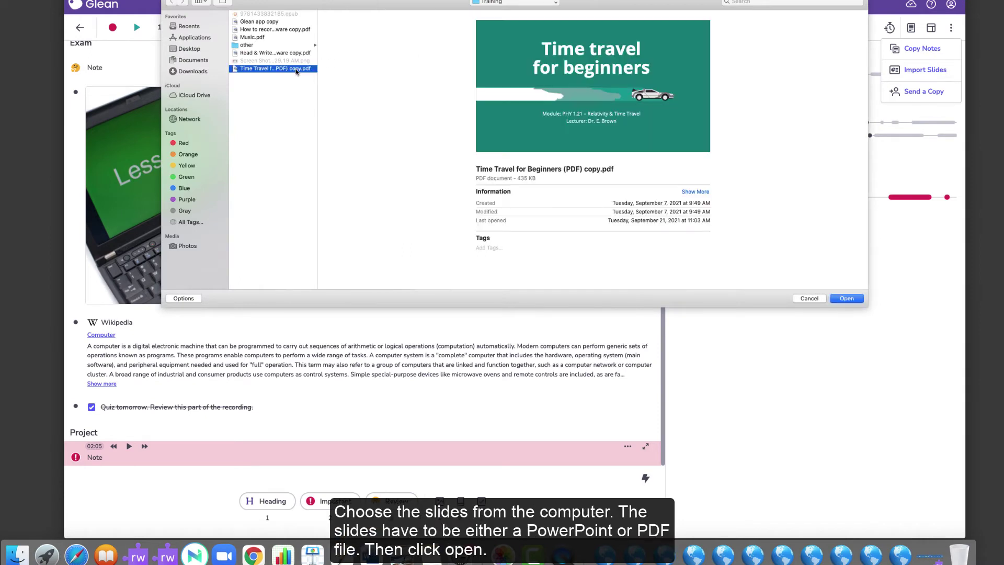
{"action": "left_click", "coordinate": [857, 301]}
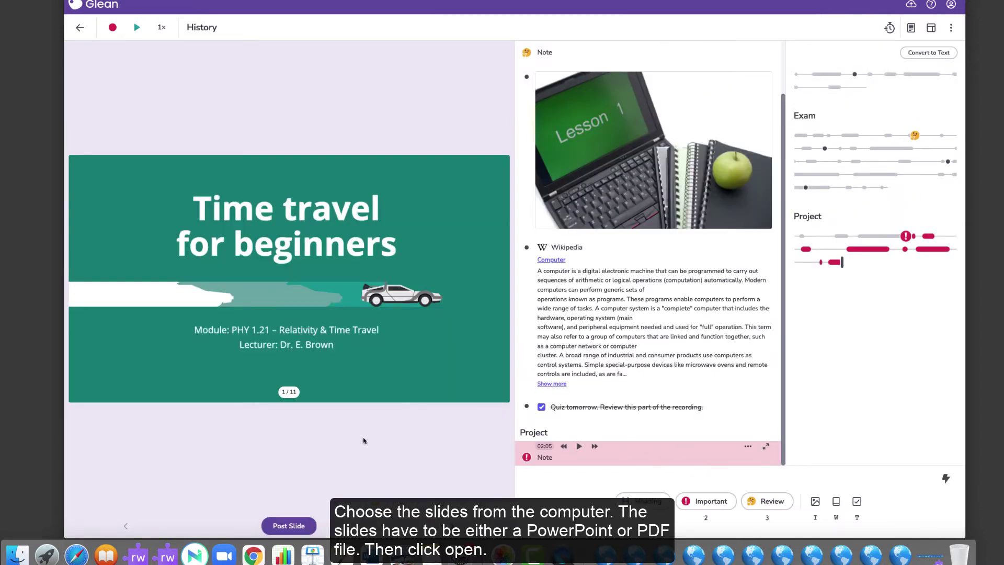
- Preview slide 1 full screen, then attach it at the first note's moment
{"action": "left_click", "coordinate": [358, 369]}
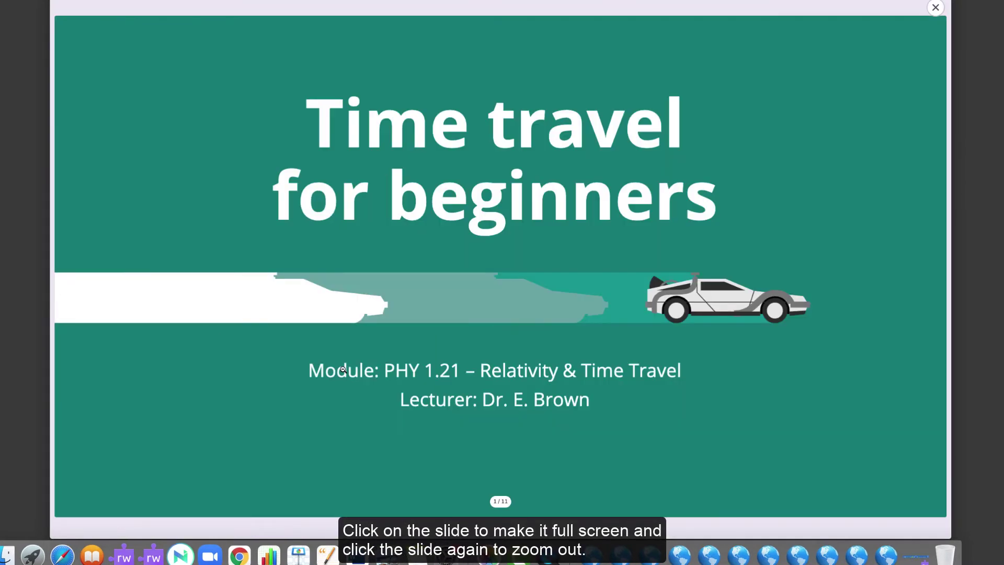
{"action": "left_click", "coordinate": [343, 369]}
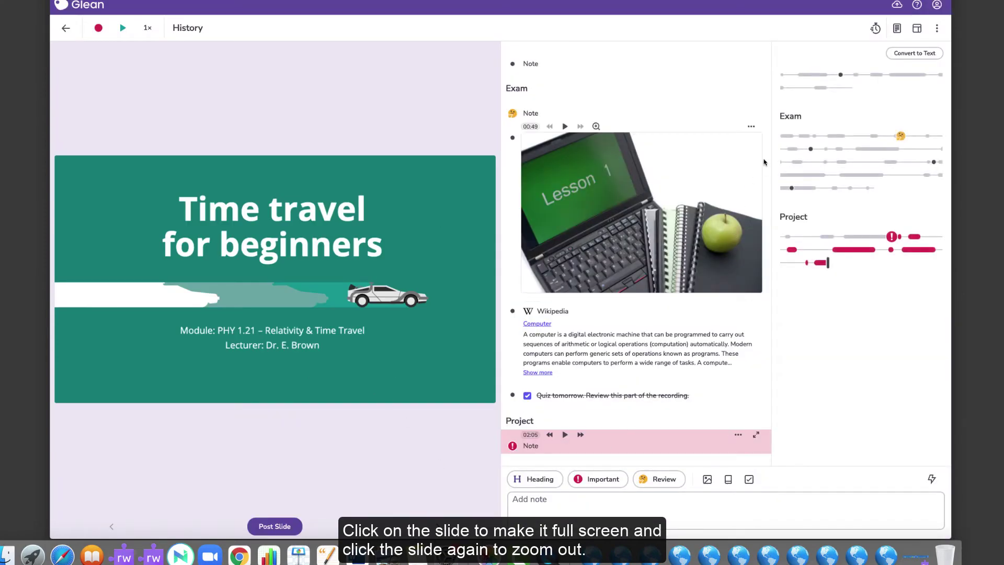
{"action": "left_click", "coordinate": [783, 137]}
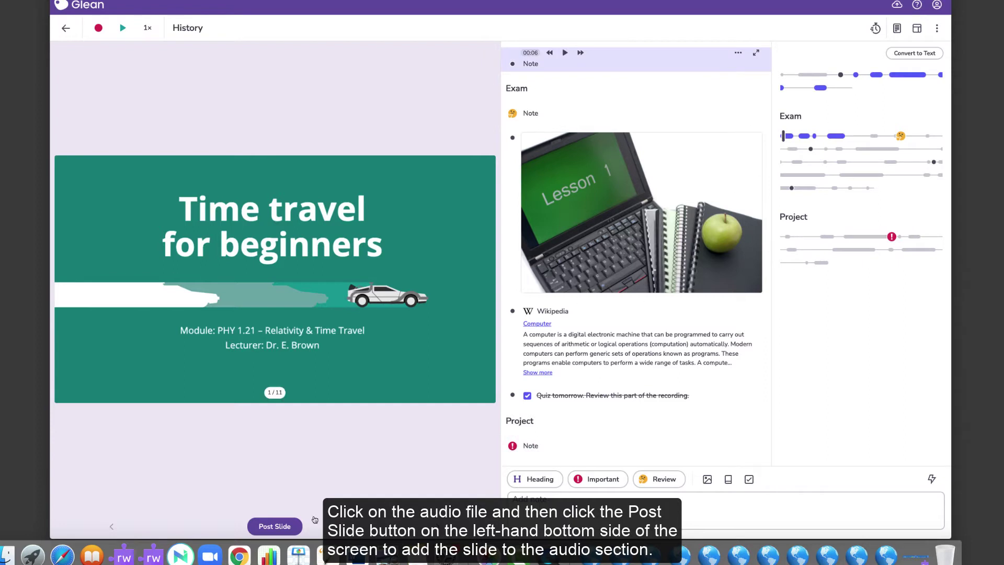
{"action": "left_click", "coordinate": [290, 526]}
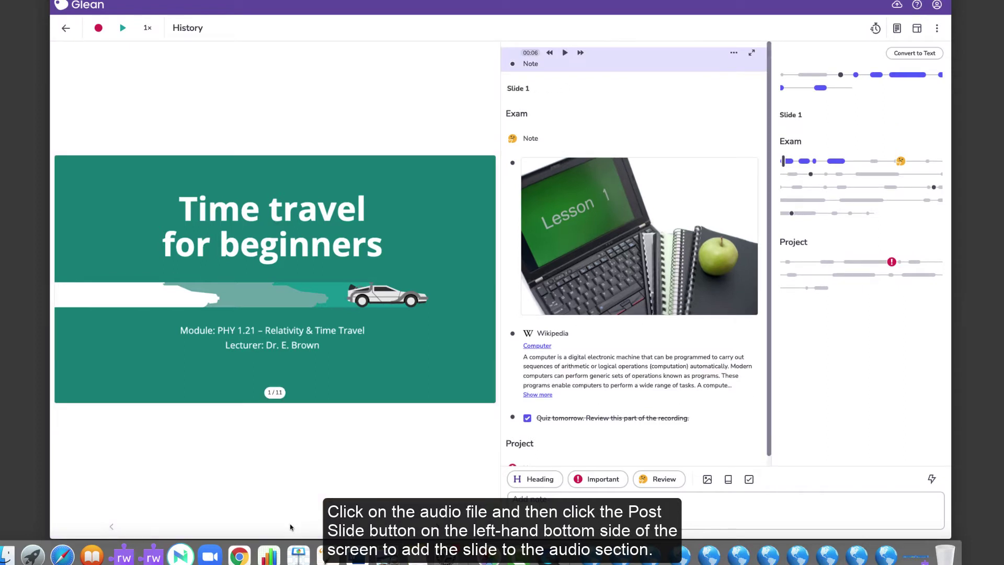
- Attach slide 3 at the quiz task moment and rename its heading to 'New Name'
{"action": "left_click", "coordinate": [793, 262]}
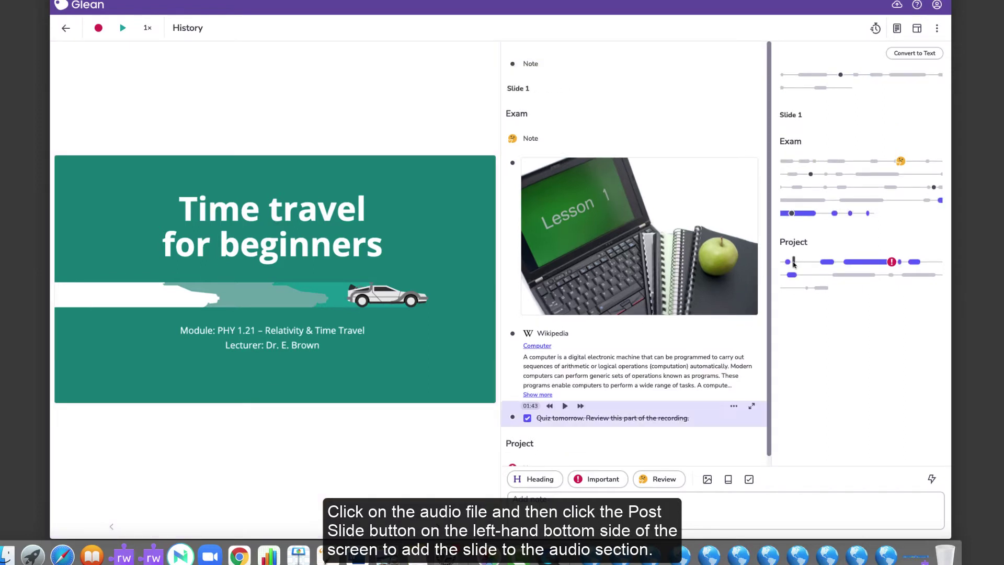
{"action": "key", "text": "Right"}
{"action": "key", "text": "Right"}
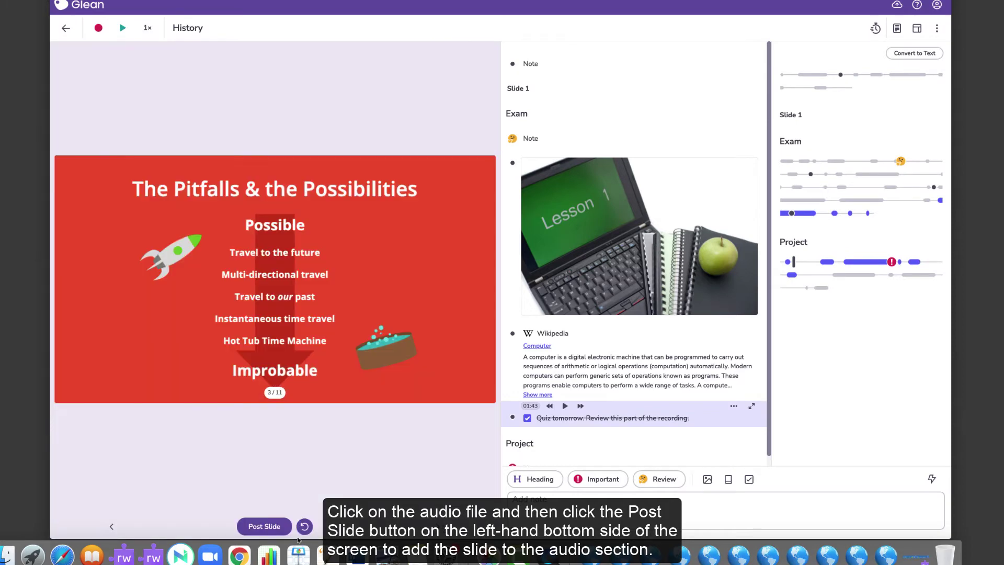
{"action": "left_click", "coordinate": [264, 527]}
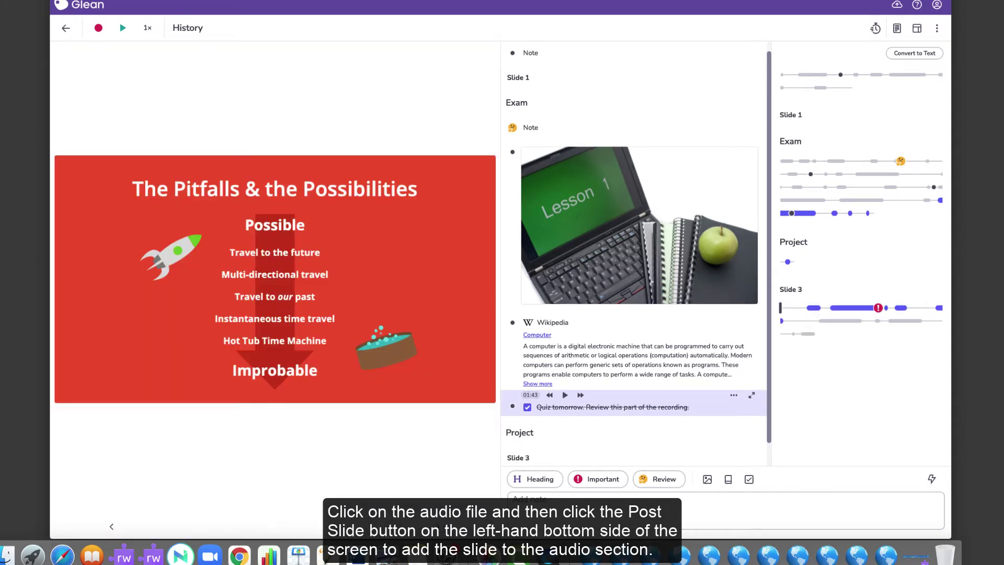
{"action": "double_click", "coordinate": [797, 289]}
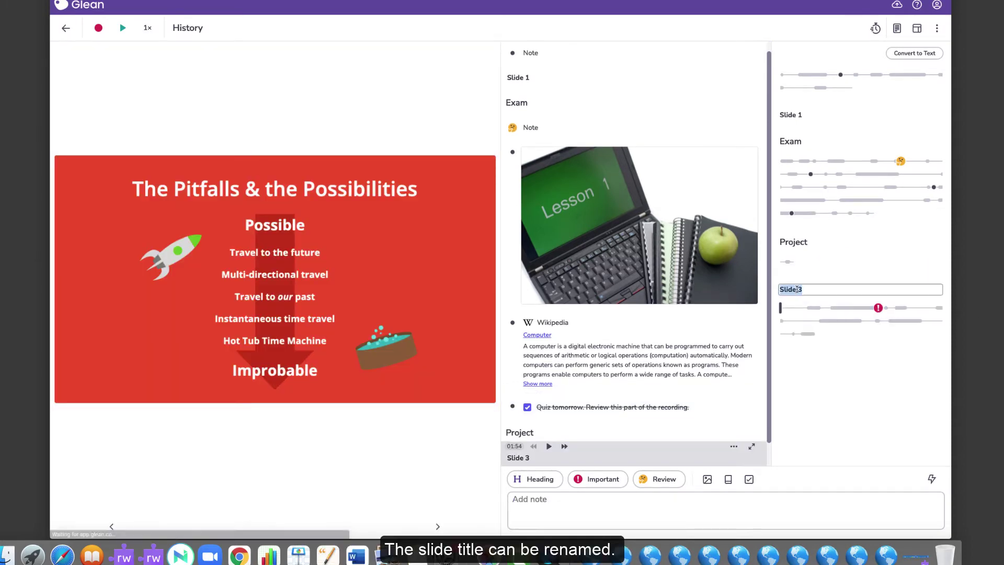
{"action": "type", "text": "New Name"}
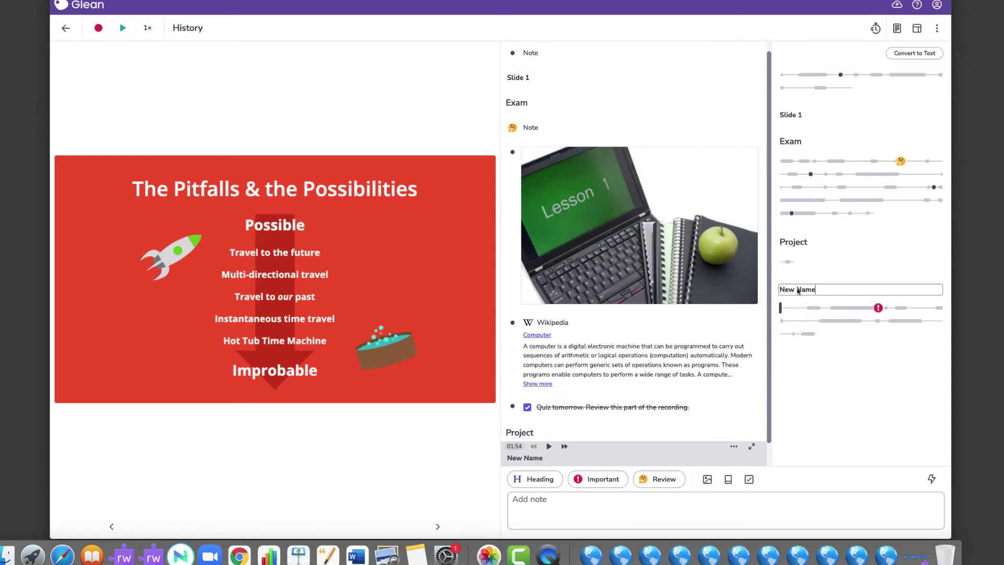
- Create a new event named 'Math' with the Time Travel for Beginners PDF slides imported
{"action": "left_click", "coordinate": [67, 29]}
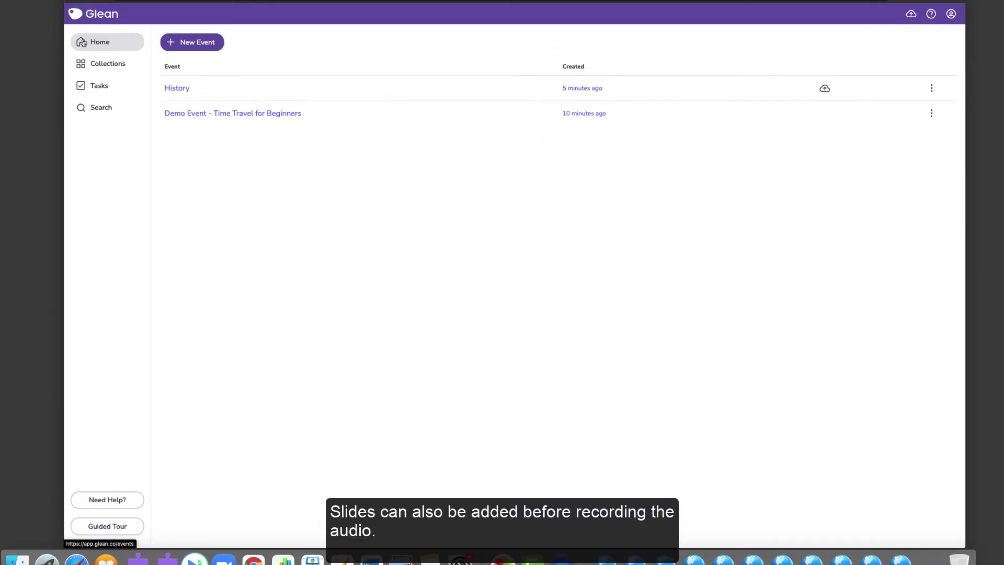
{"action": "left_click", "coordinate": [178, 43]}
{"action": "type", "text": "M"}
{"action": "left_click", "coordinate": [391, 291]}
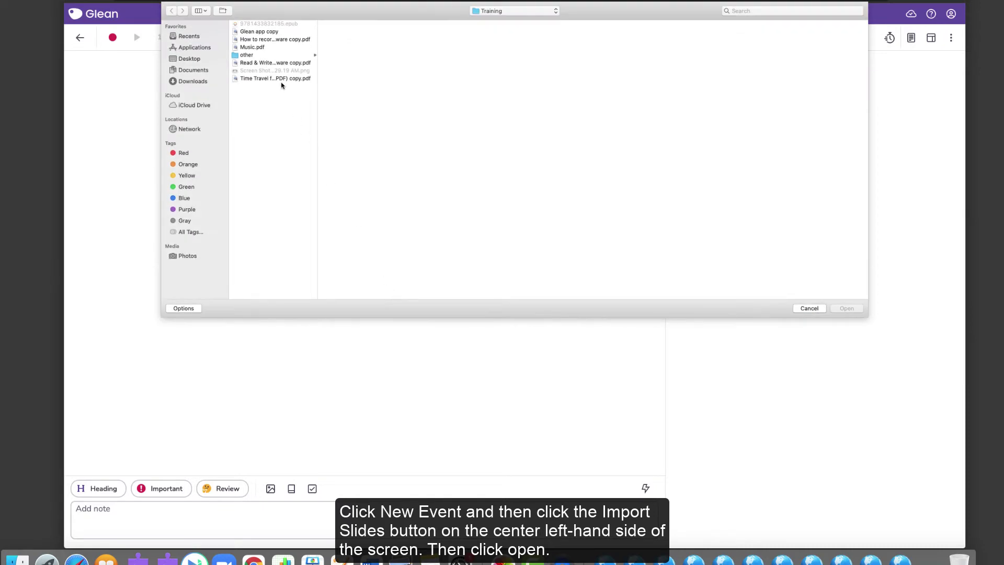
{"action": "left_click", "coordinate": [283, 79]}
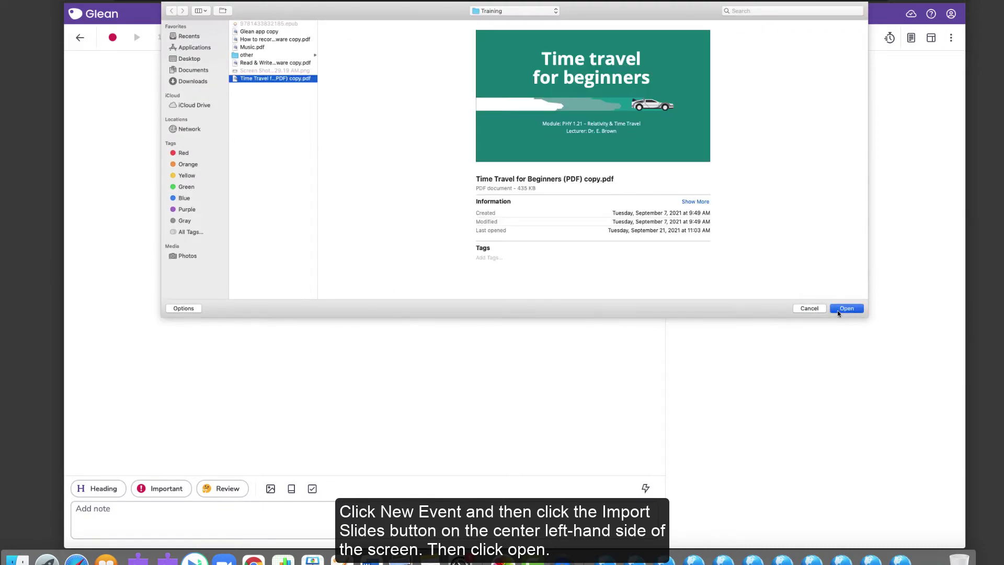
{"action": "left_click", "coordinate": [838, 309]}
- Record from the microphone and post the first slides to the Math recording
{"action": "left_click", "coordinate": [112, 38]}
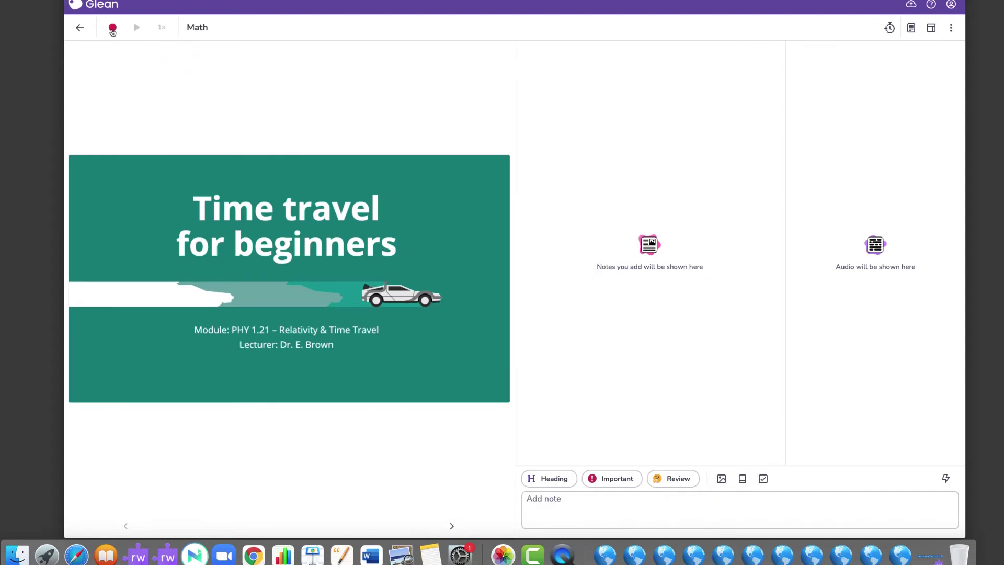
{"action": "left_click", "coordinate": [112, 38]}
{"action": "left_click", "coordinate": [144, 77]}
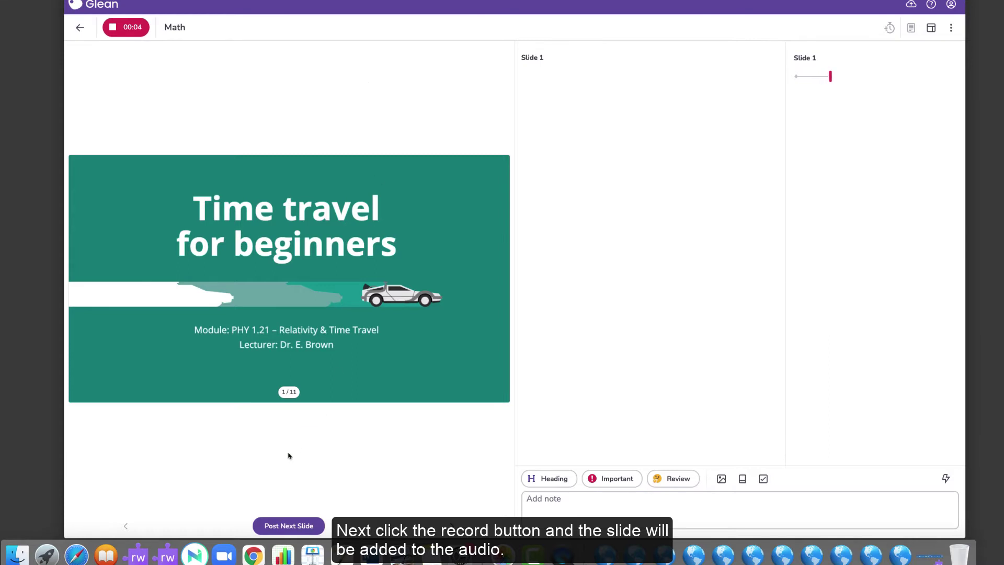
{"action": "left_click", "coordinate": [276, 525]}
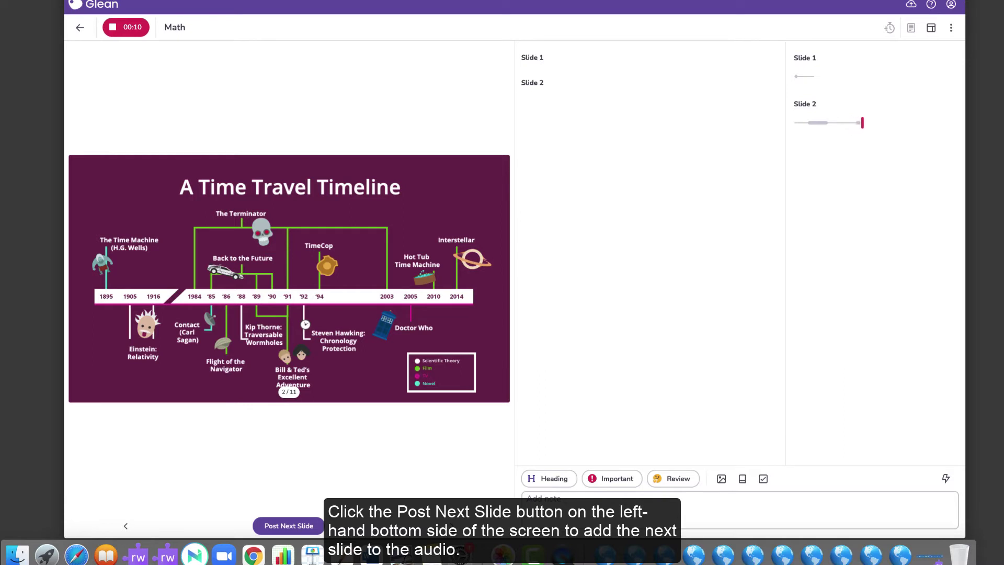
{"action": "key", "text": "Right"}
{"action": "key", "text": "Right"}
{"action": "left_click", "coordinate": [283, 526]}
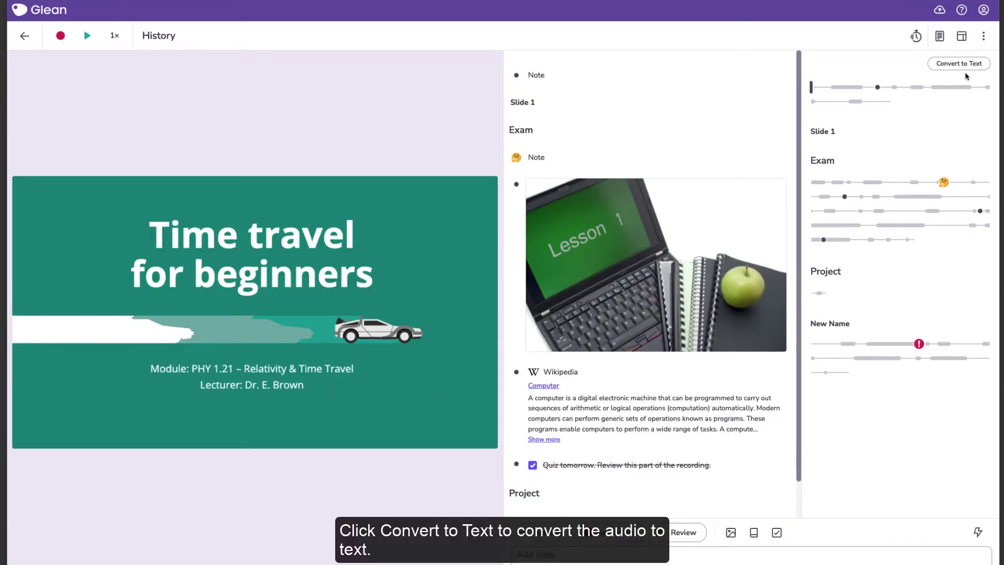
- Start the History audio's text conversion, then post the Demo Event's first-assignment transcript paragraph as an Intro note
{"action": "left_click", "coordinate": [966, 72]}
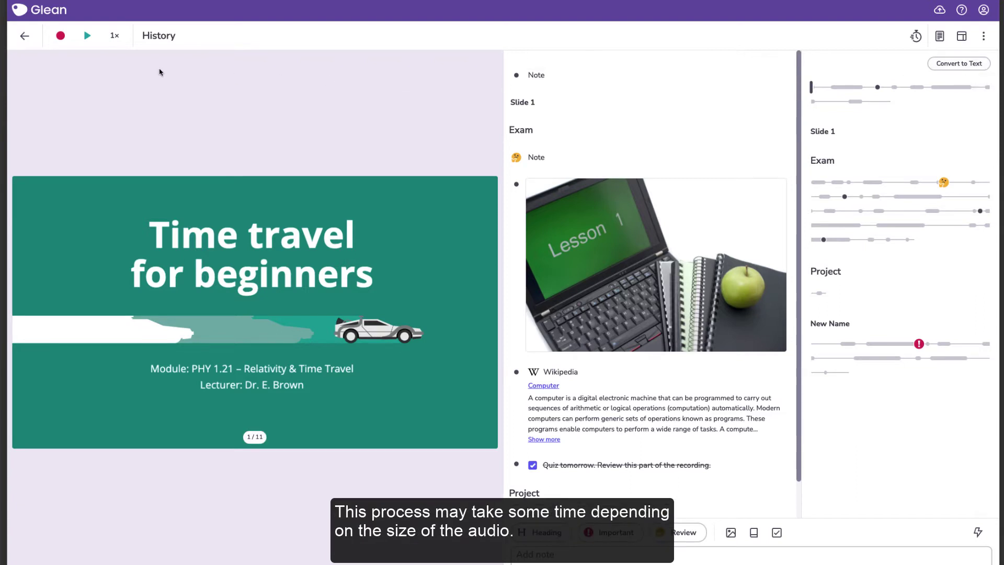
{"action": "left_click", "coordinate": [24, 37]}
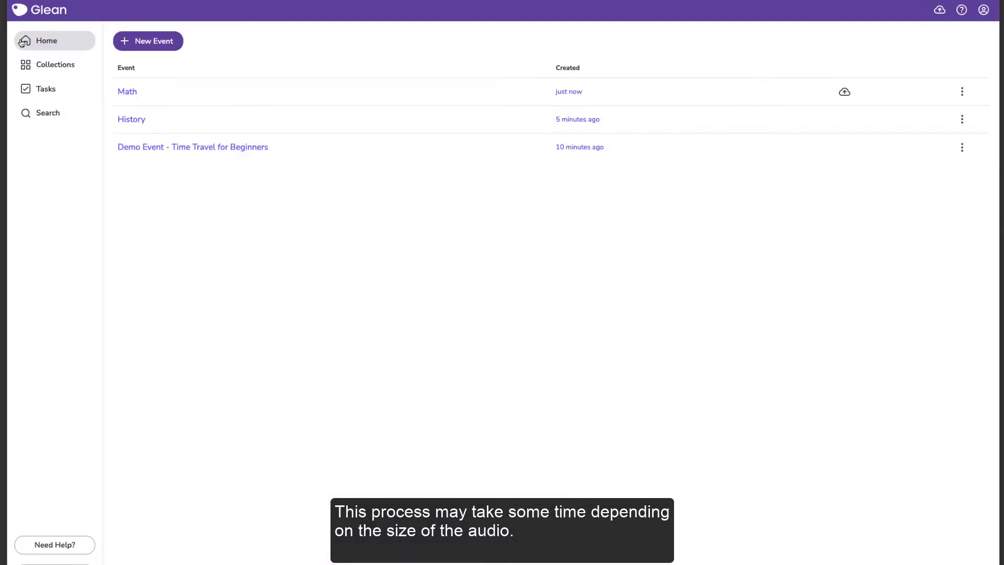
{"action": "left_click", "coordinate": [237, 153]}
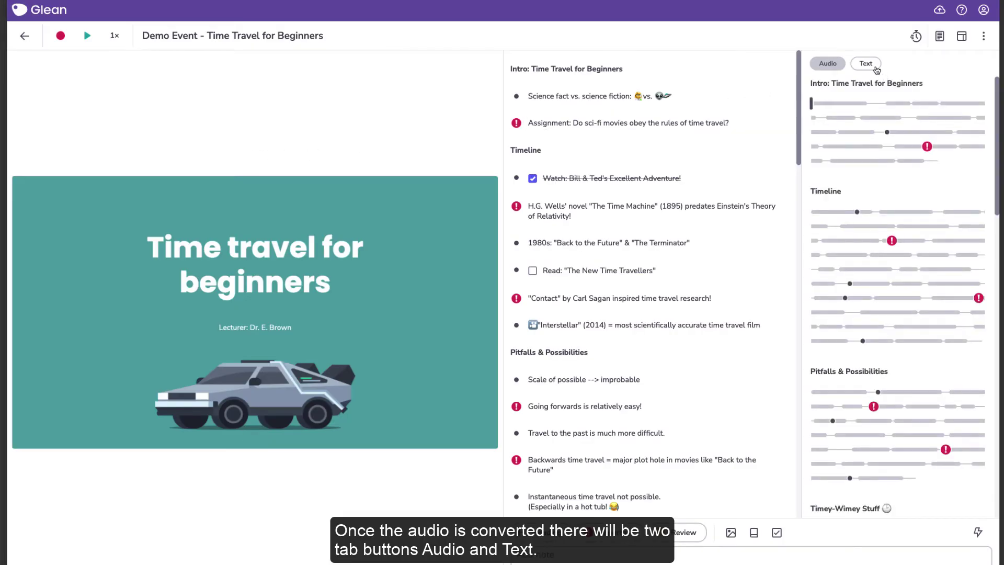
{"action": "left_click", "coordinate": [874, 67]}
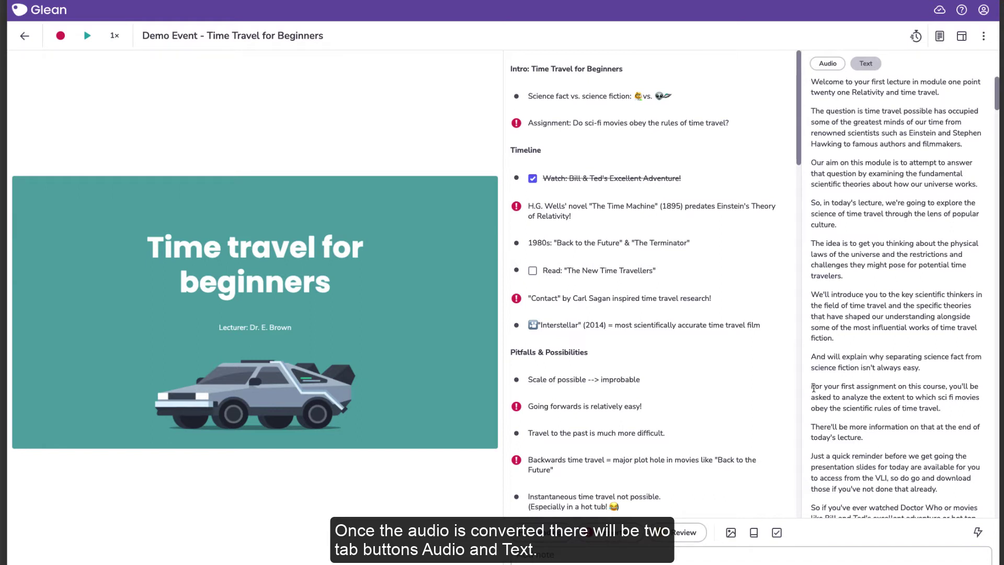
{"action": "left_click_drag", "start_coordinate": [811, 387], "coordinate": [942, 410]}
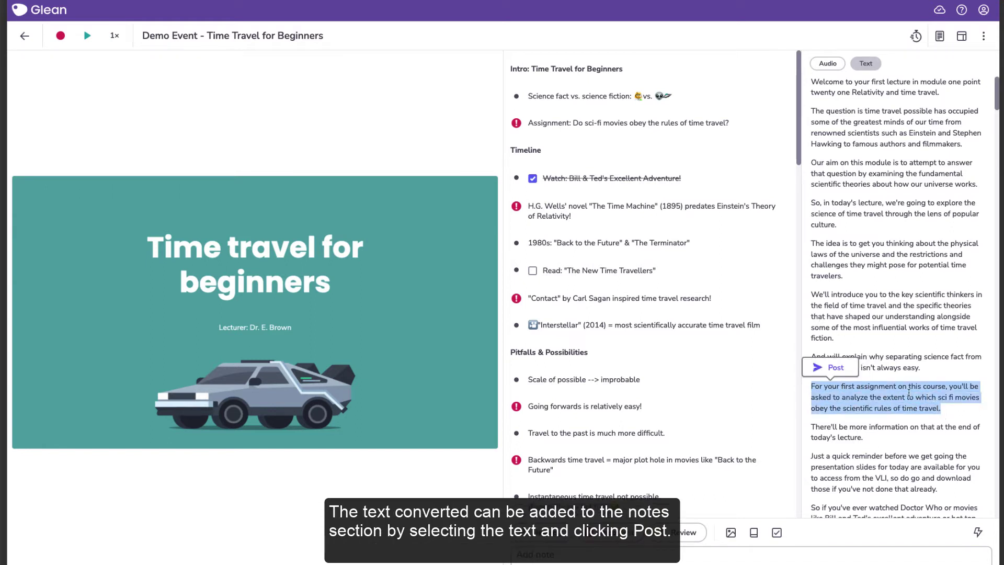
{"action": "left_click", "coordinate": [837, 368]}
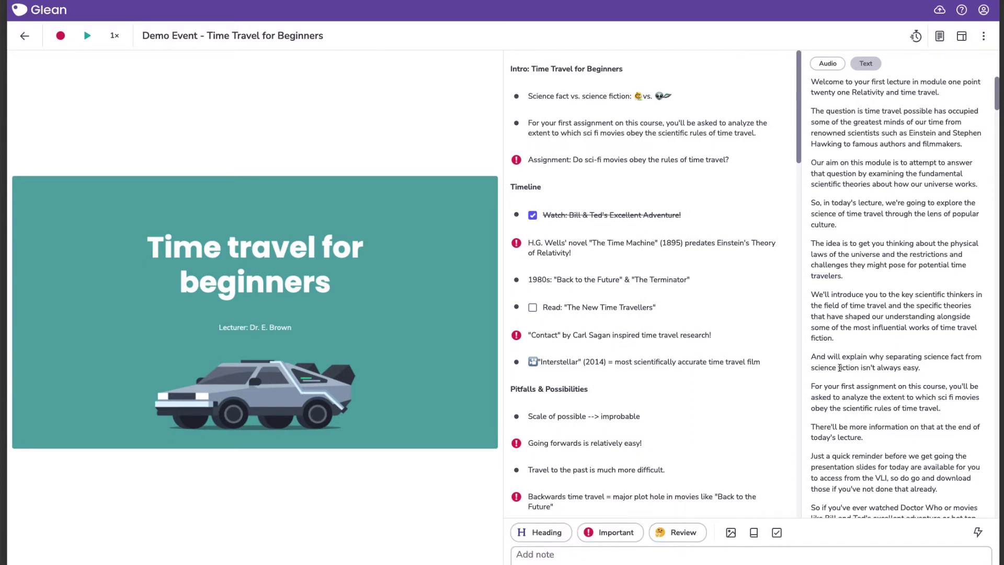
- Play the Demo Event audio from the Timeline point, change speed from 1.5× to 0.75×, then pause
{"action": "left_click", "coordinate": [832, 63]}
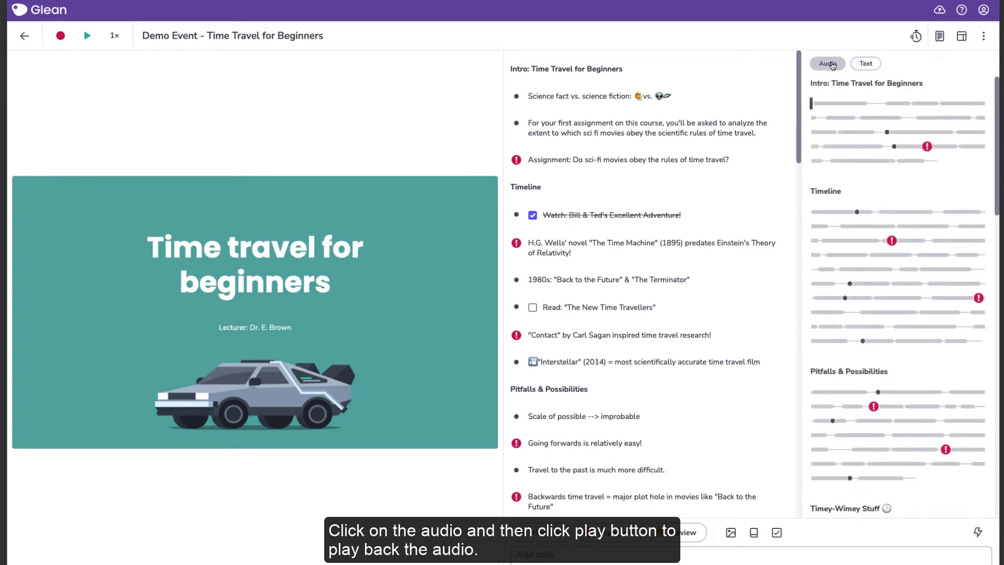
{"action": "left_click", "coordinate": [859, 212]}
{"action": "left_click", "coordinate": [88, 37]}
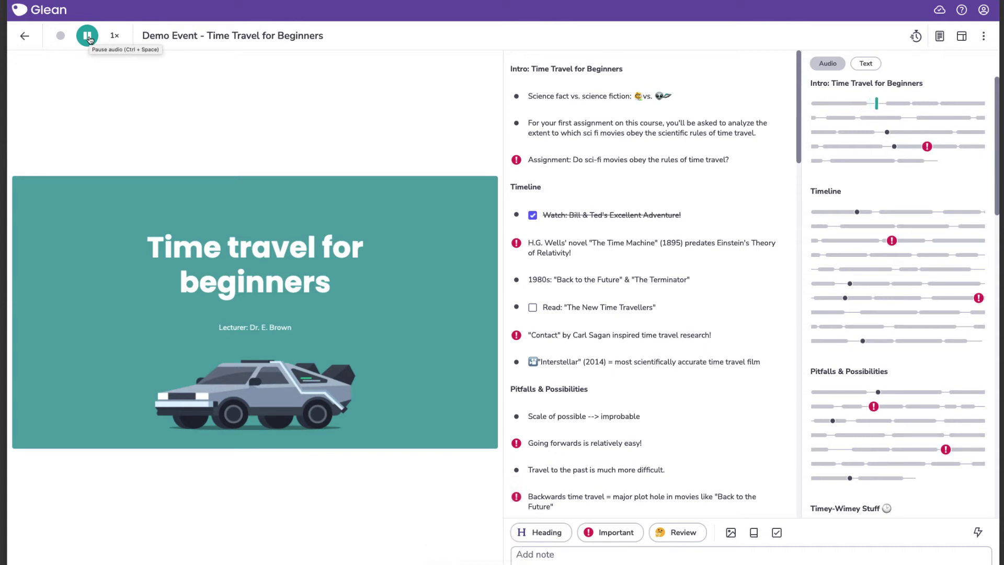
{"action": "left_click", "coordinate": [115, 37]}
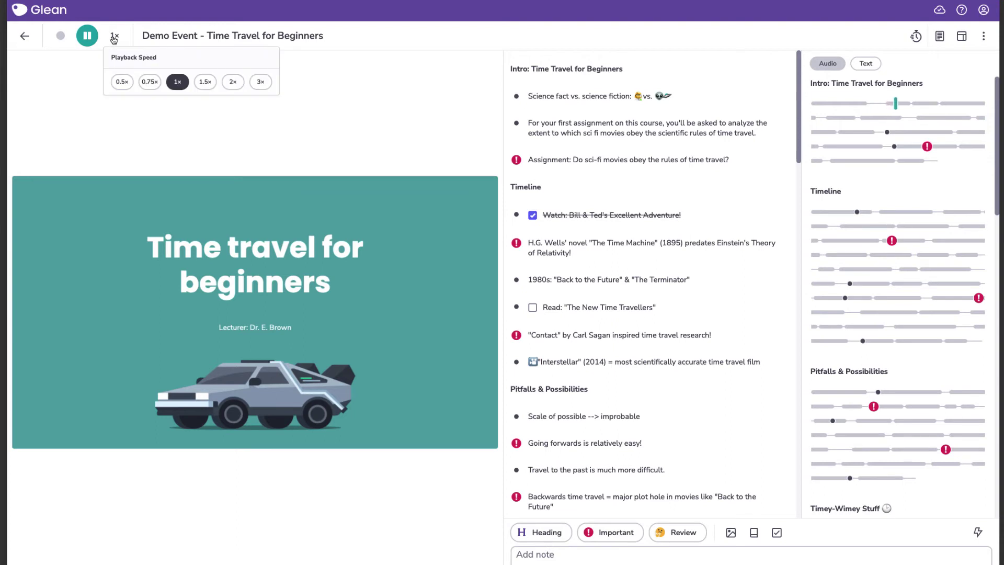
{"action": "left_click", "coordinate": [213, 86]}
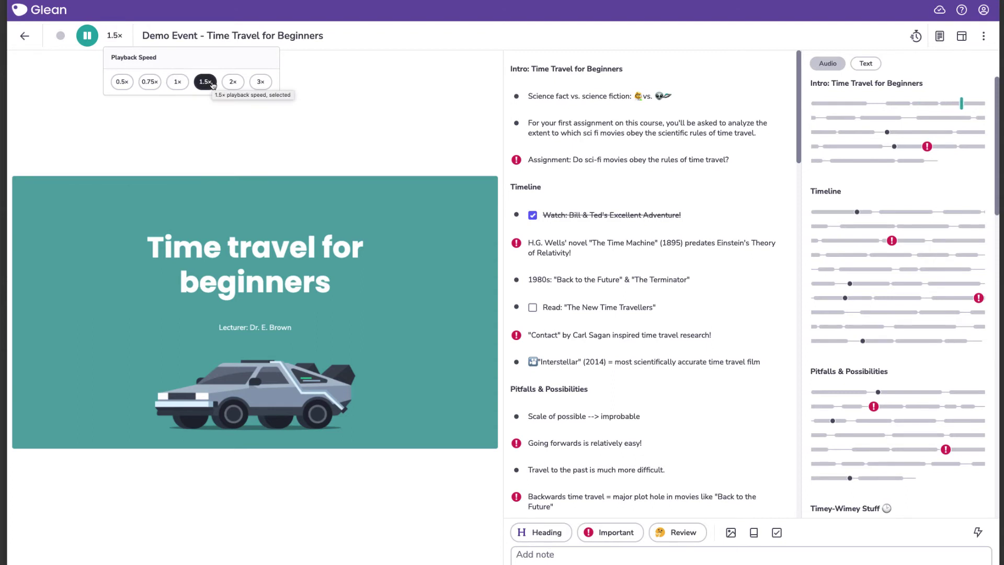
{"action": "left_click", "coordinate": [150, 83]}
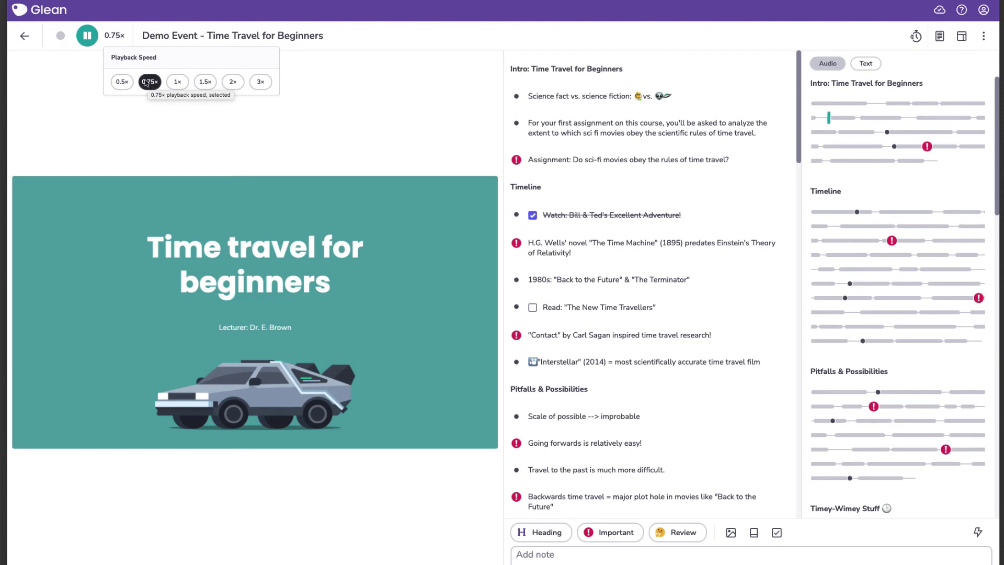
{"action": "left_click", "coordinate": [89, 43]}
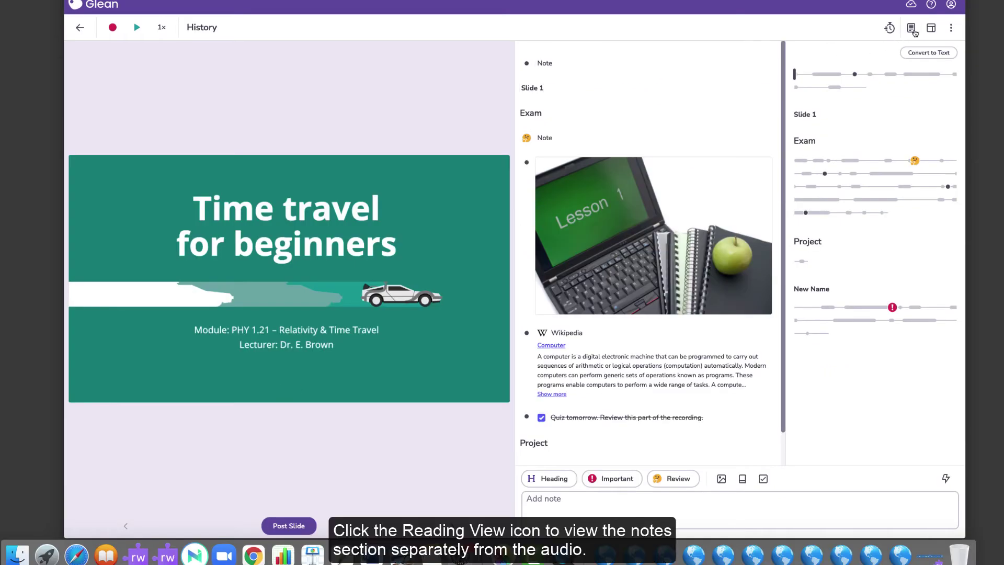
- Switch the History event to Reading View and scroll down through its notes
{"action": "left_click", "coordinate": [912, 31]}
{"action": "scroll", "coordinate": [890, 80], "scroll_direction": "down", "scroll_amount": 5}
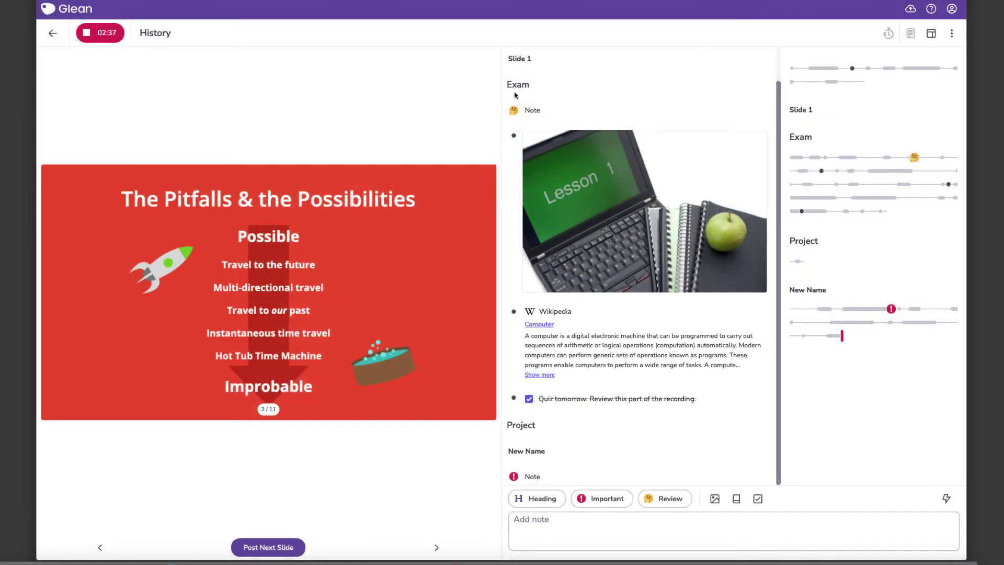
{"action": "left_click", "coordinate": [932, 35]}
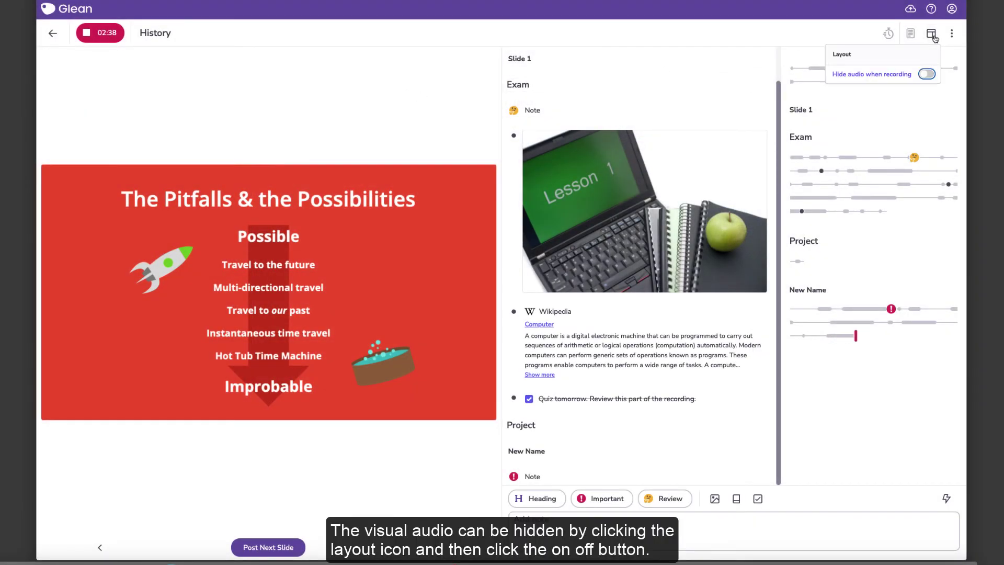
{"action": "left_click", "coordinate": [927, 74]}
{"action": "left_click", "coordinate": [797, 42]}
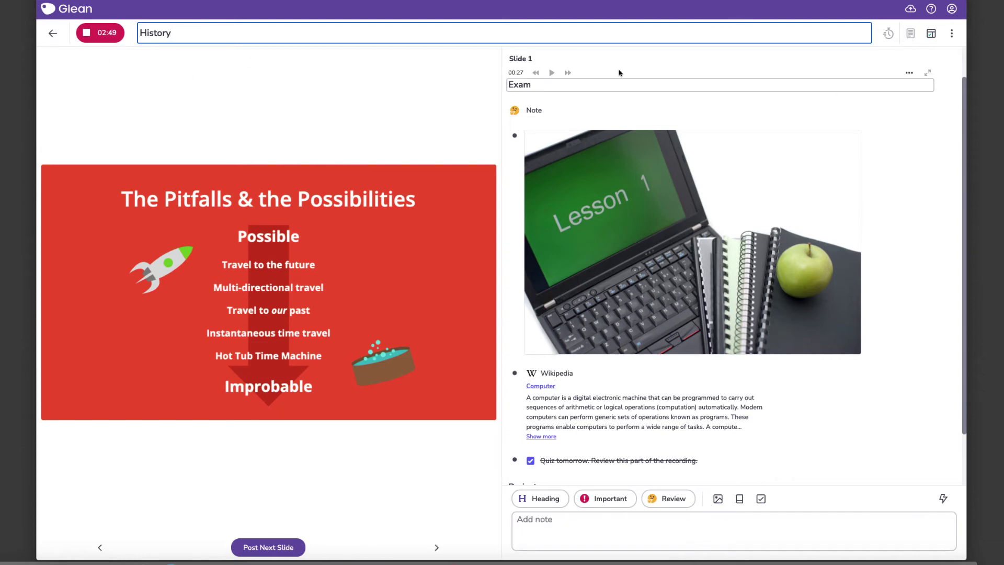
{"action": "left_click", "coordinate": [934, 34]}
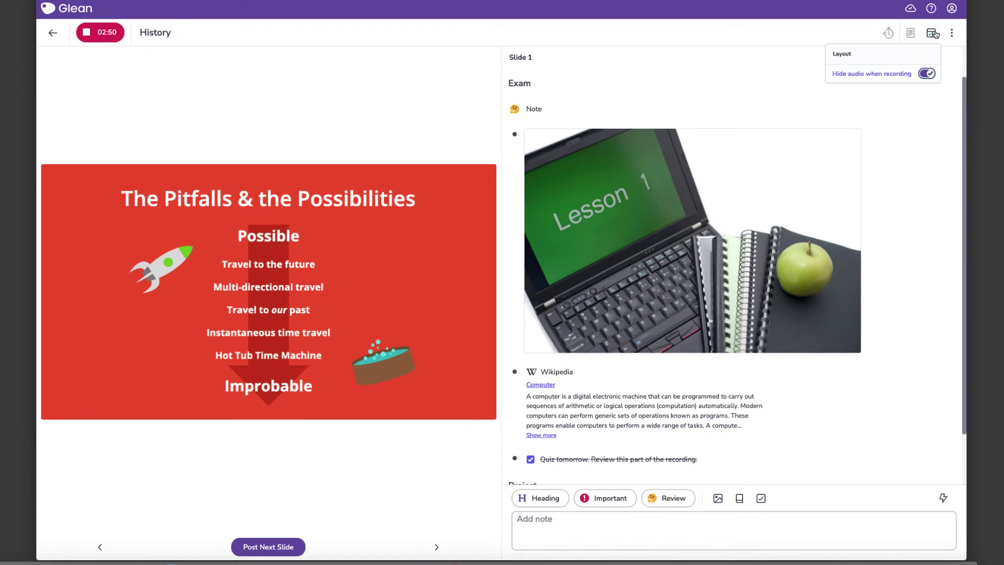
{"action": "left_click", "coordinate": [927, 74]}
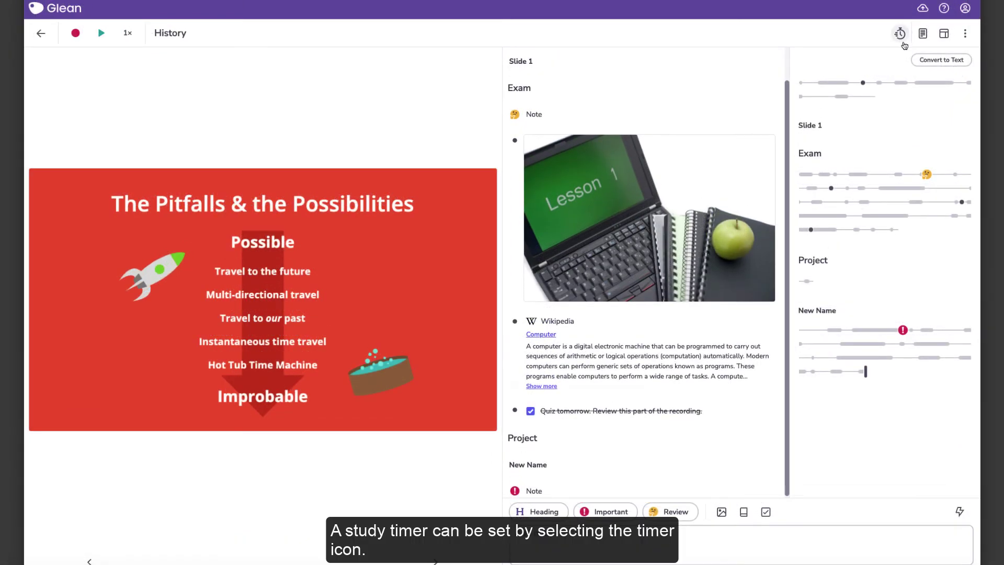
{"action": "left_click", "coordinate": [888, 33]}
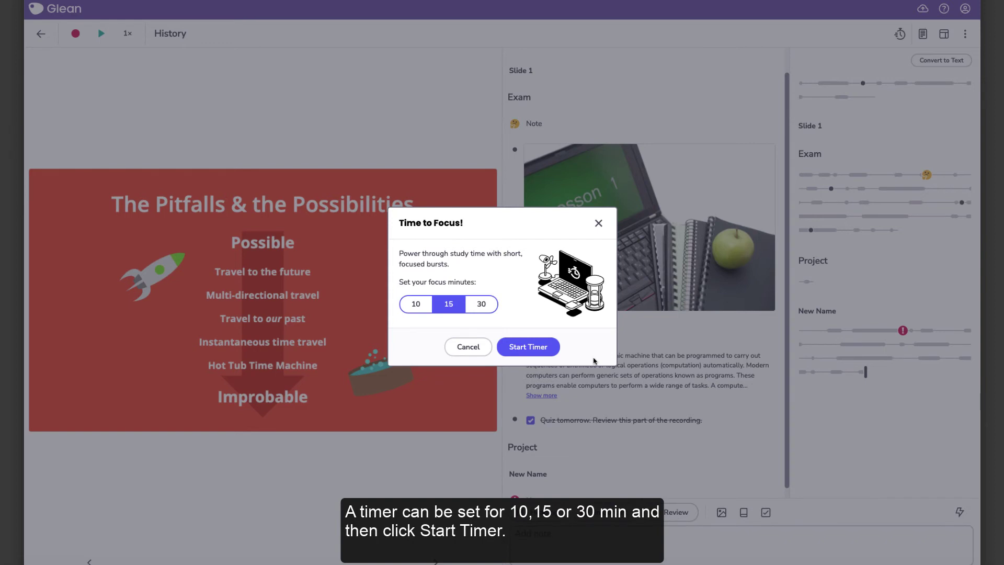
{"action": "left_click", "coordinate": [599, 224]}
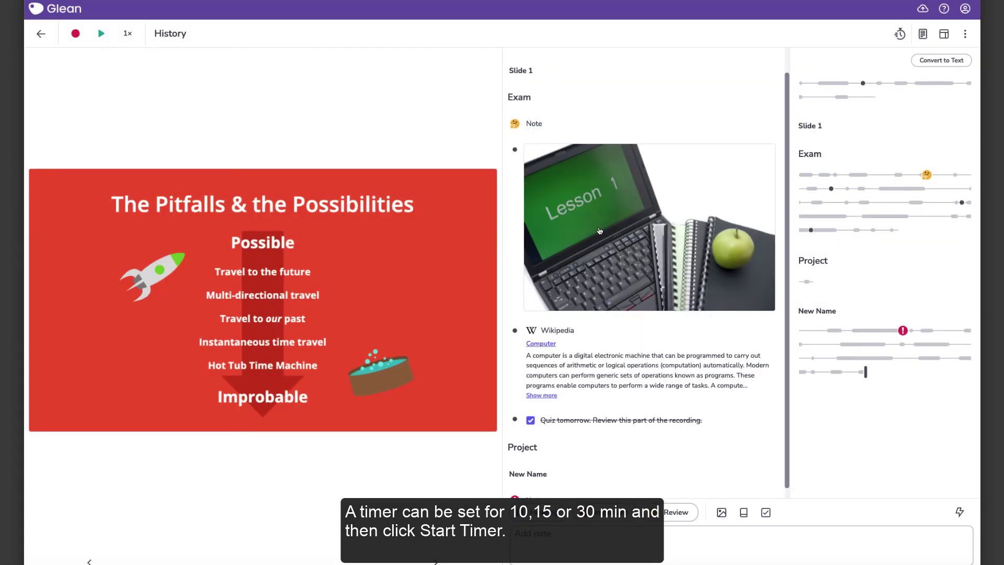
- Delete the Math event from the Home list and confirm the deletion
{"action": "left_click", "coordinate": [41, 34]}
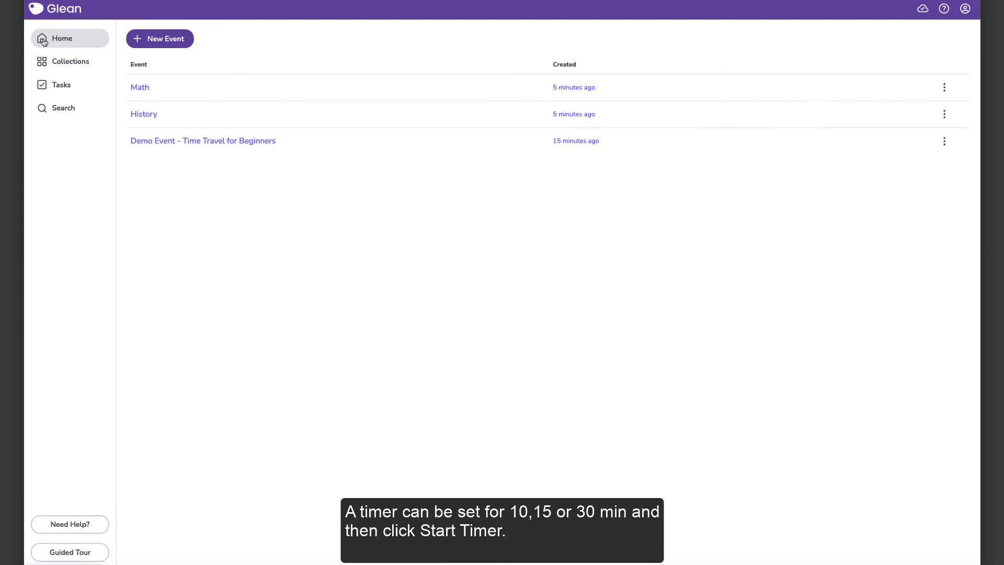
{"action": "left_click", "coordinate": [945, 94]}
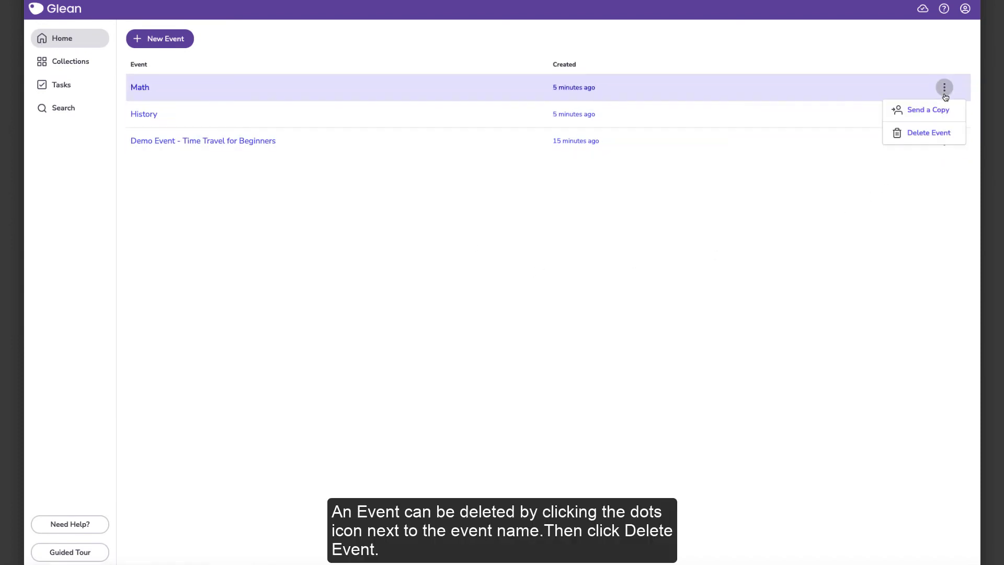
{"action": "left_click", "coordinate": [941, 134]}
{"action": "left_click", "coordinate": [523, 337]}
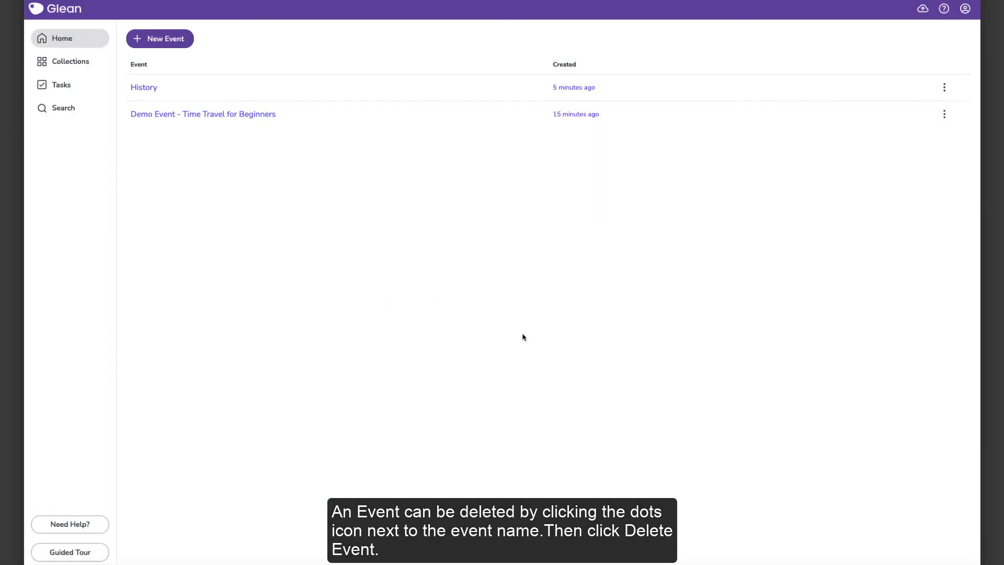
- Create a new collection named 'History Class'
{"action": "left_click", "coordinate": [76, 63]}
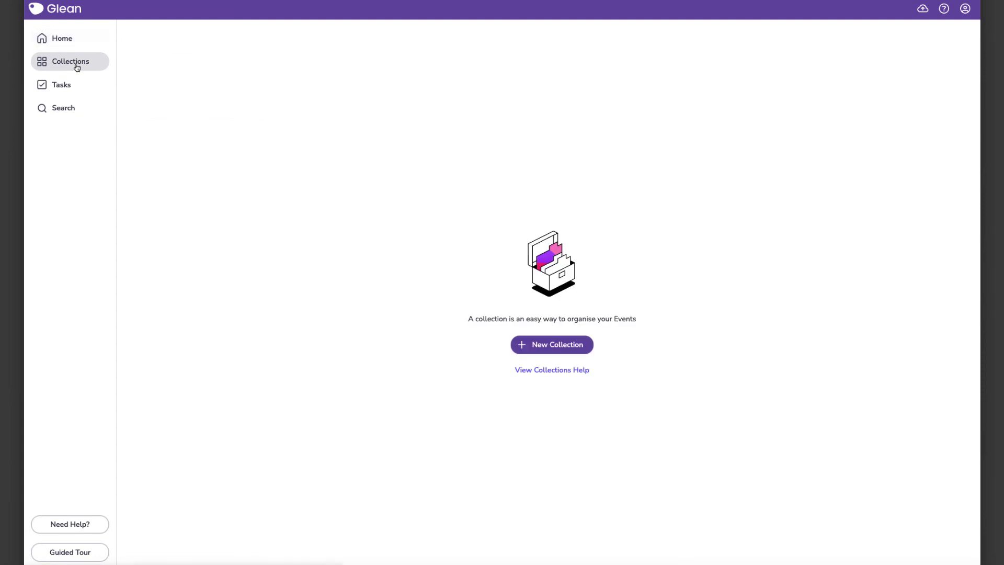
{"action": "left_click", "coordinate": [563, 353]}
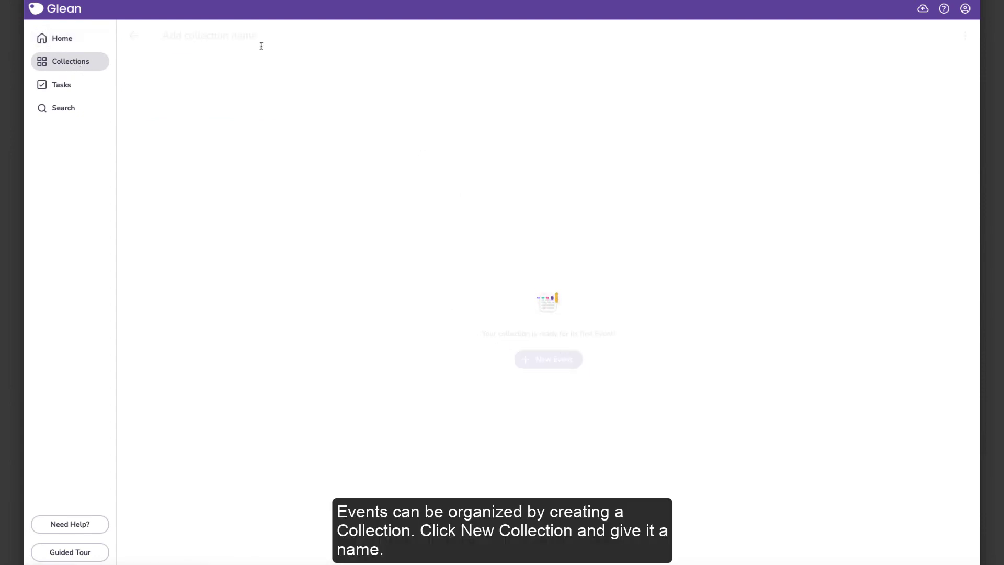
{"action": "type", "text": "Hi"}
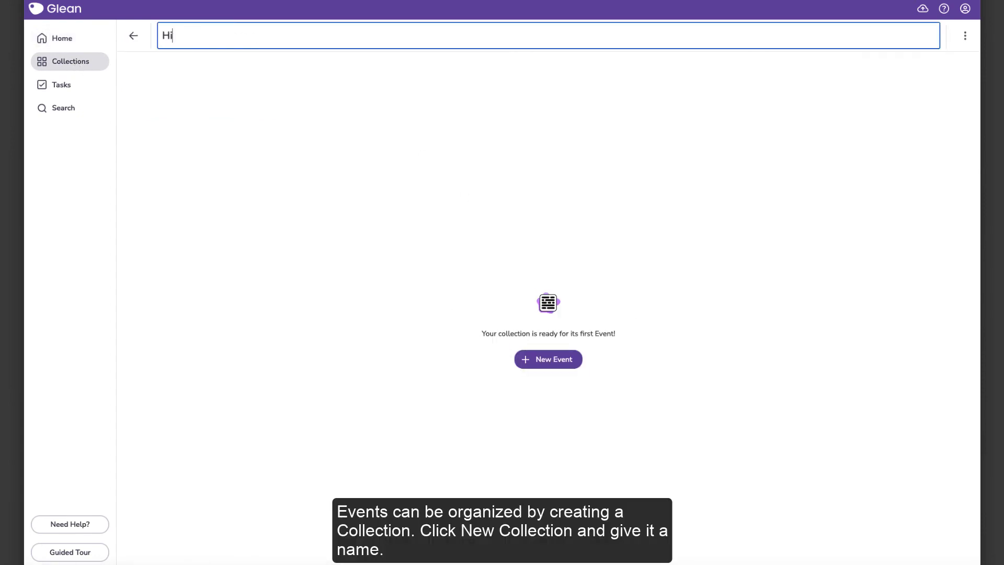
{"action": "type", "text": "story Class"}
- Move the History event into History Class and open that collection
{"action": "left_click", "coordinate": [62, 43]}
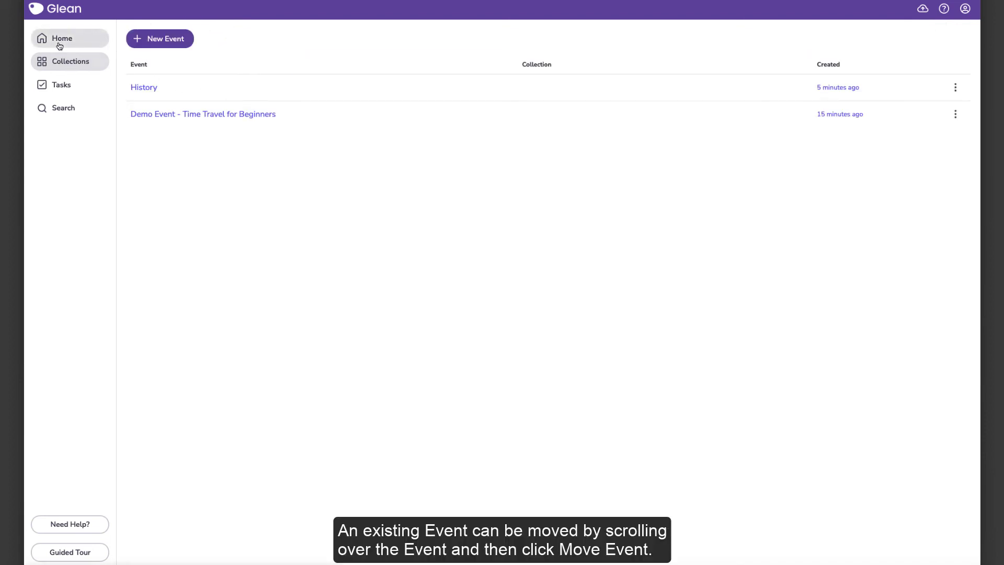
{"action": "mouse_move", "coordinate": [526, 84]}
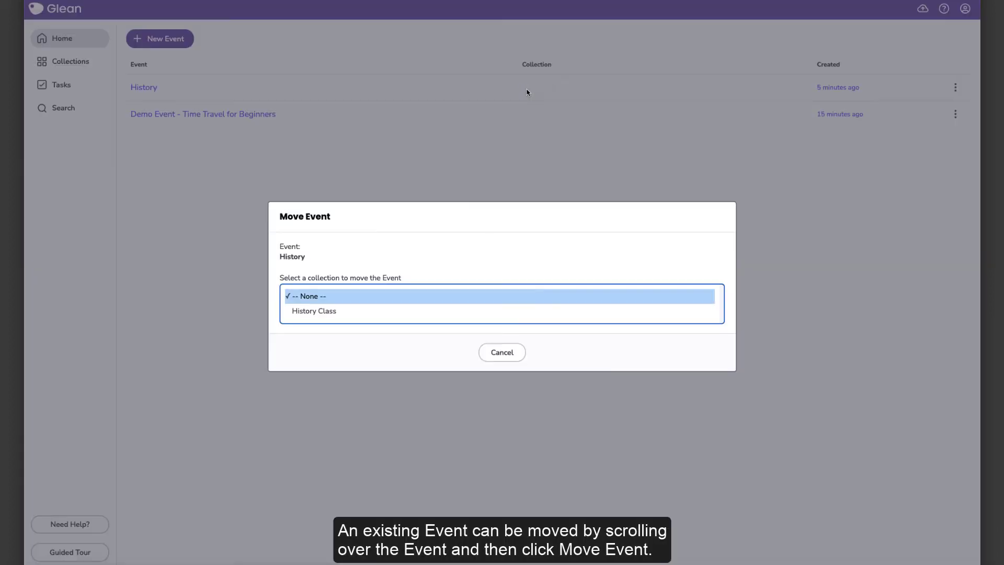
{"action": "left_click", "coordinate": [410, 311]}
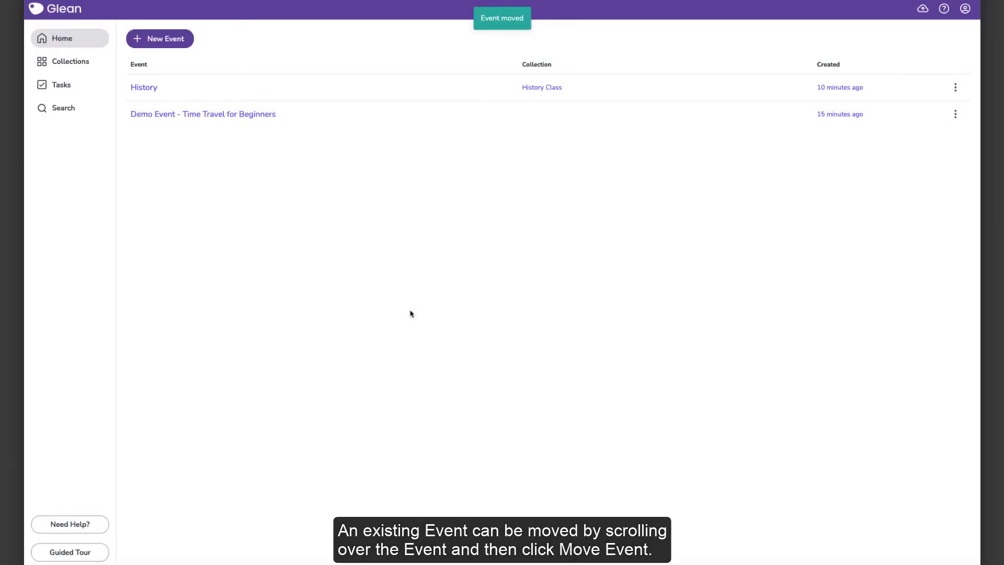
{"action": "left_click", "coordinate": [70, 68]}
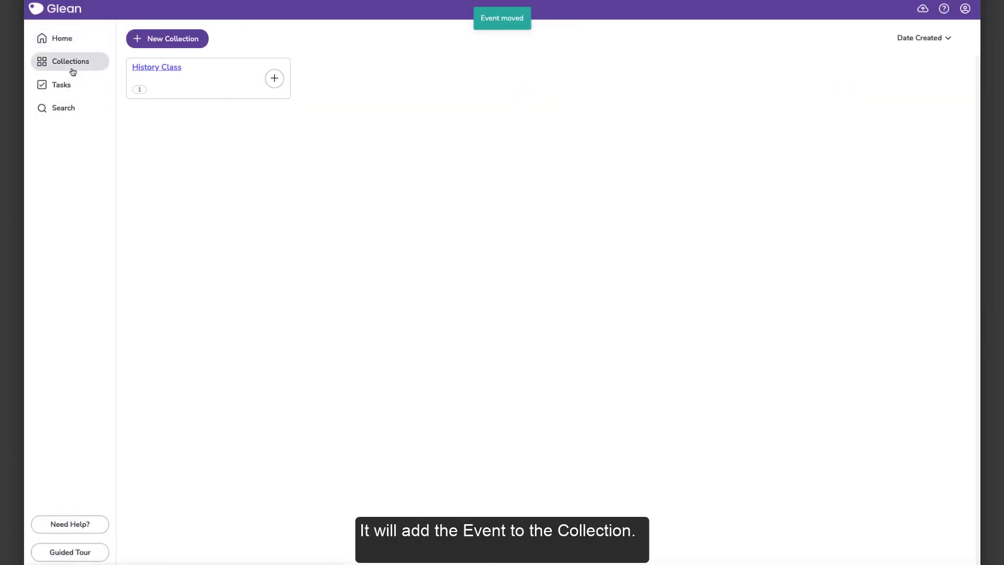
{"action": "left_click", "coordinate": [190, 94]}
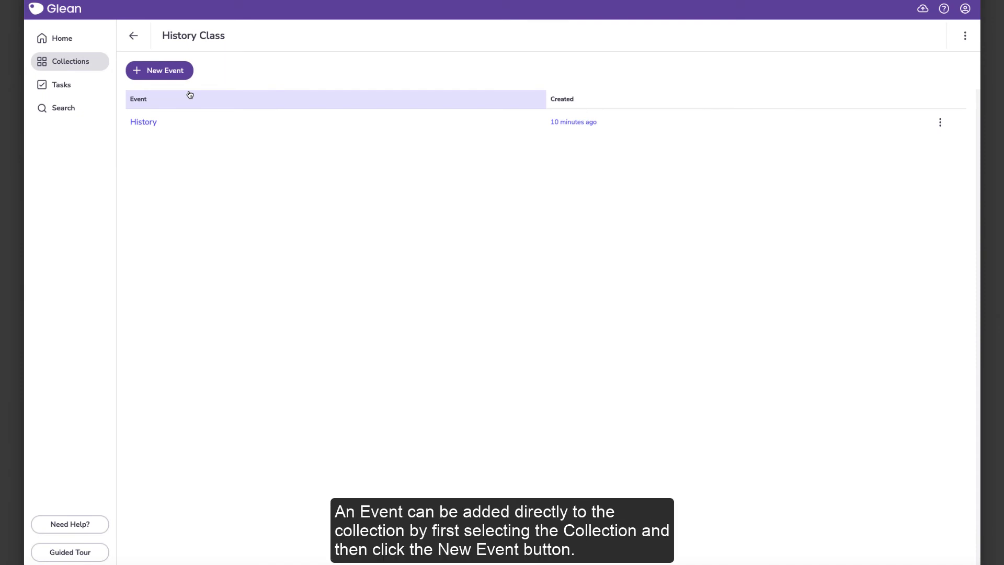
- Create an event titled 'History 2' inside History Class and return to its event list
{"action": "left_click", "coordinate": [180, 76]}
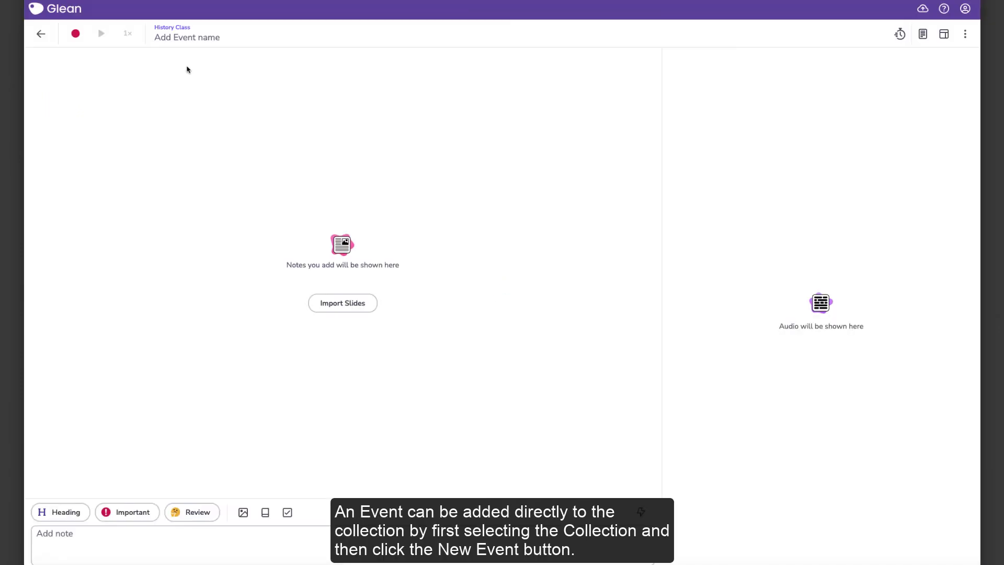
{"action": "left_click", "coordinate": [209, 34]}
{"action": "type", "text": "His"}
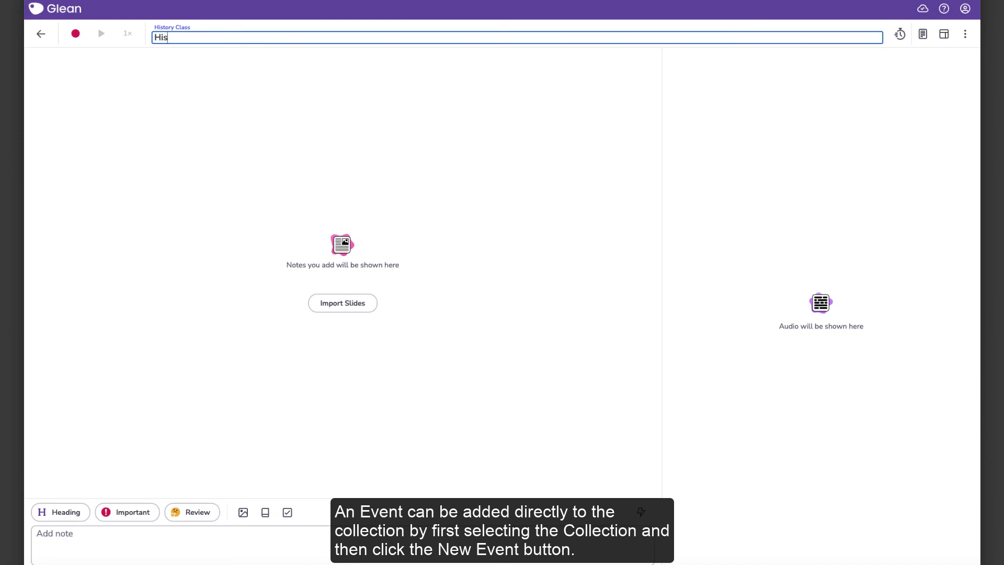
{"action": "type", "text": "tory 2"}
{"action": "left_click", "coordinate": [215, 105]}
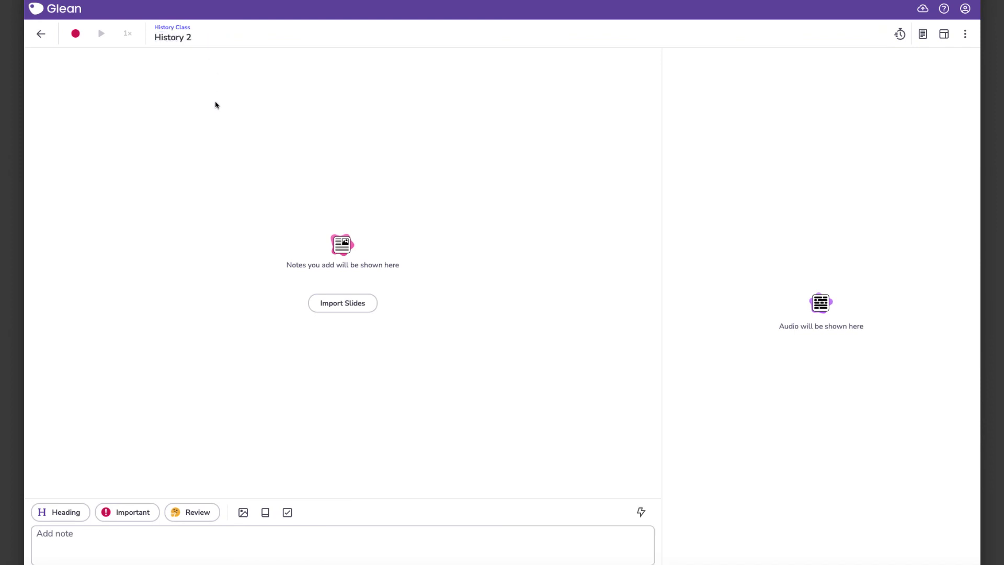
{"action": "left_click", "coordinate": [40, 33]}
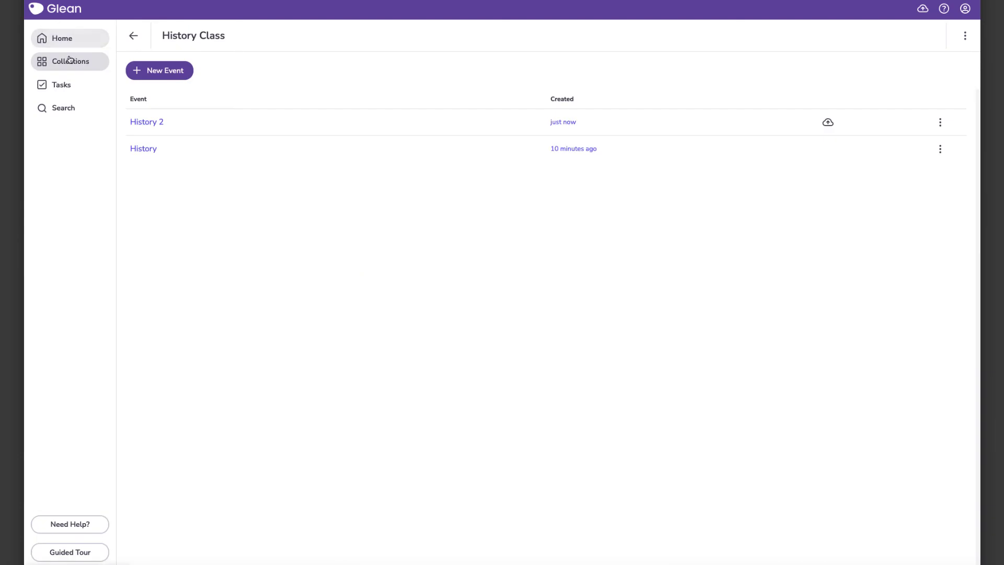
{"action": "left_click", "coordinate": [74, 111]}
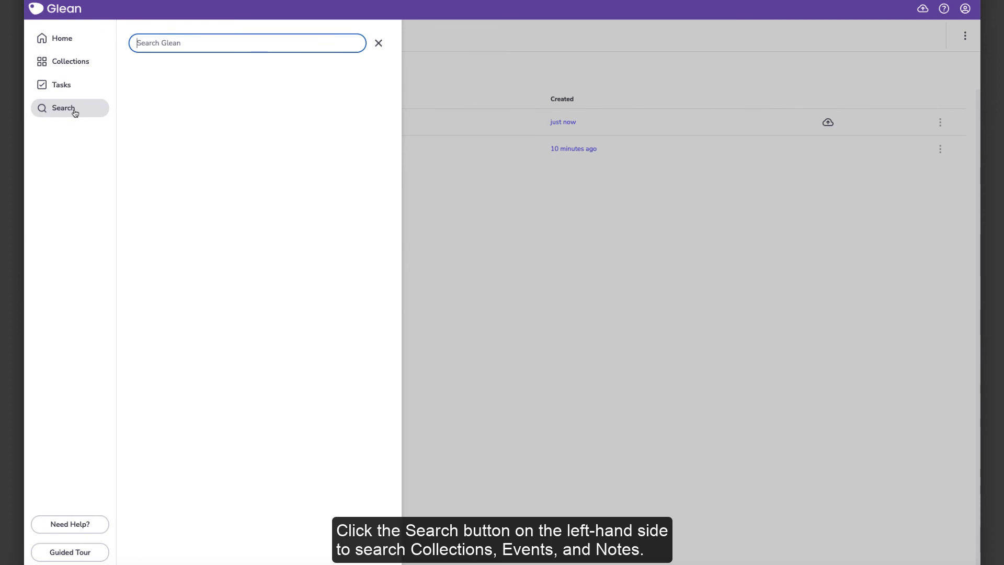
{"action": "type", "text": "history"}
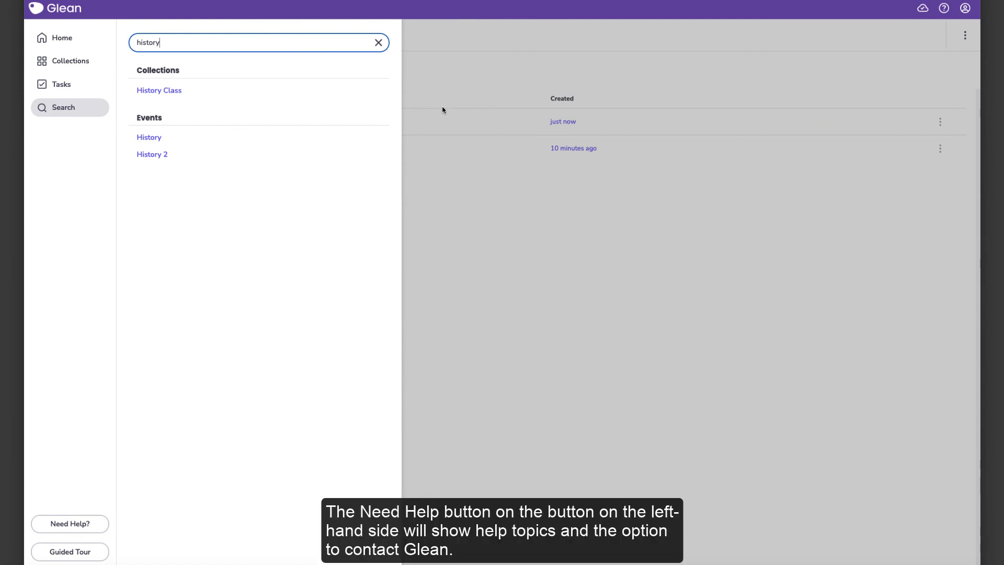
{"action": "left_click", "coordinate": [379, 47]}
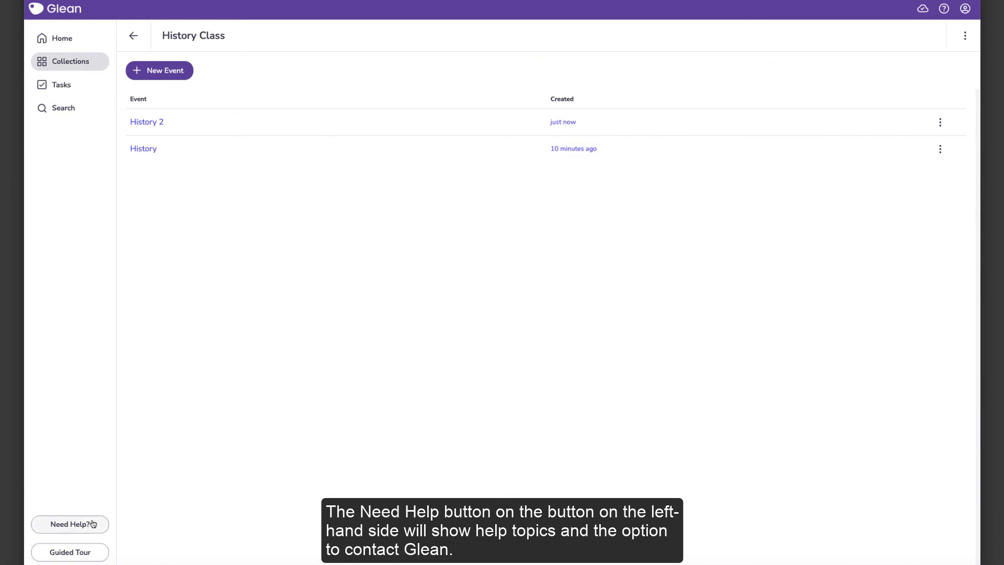
- Look through the Need Help? topics and Get in touch tab, close them, and launch the Guided Tour
{"action": "left_click", "coordinate": [92, 524]}
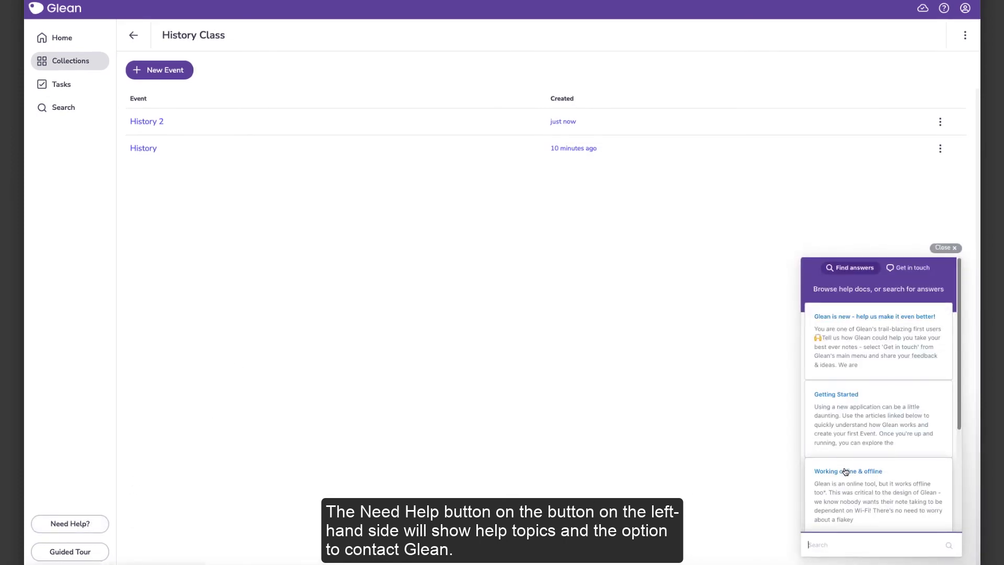
{"action": "left_click", "coordinate": [902, 270]}
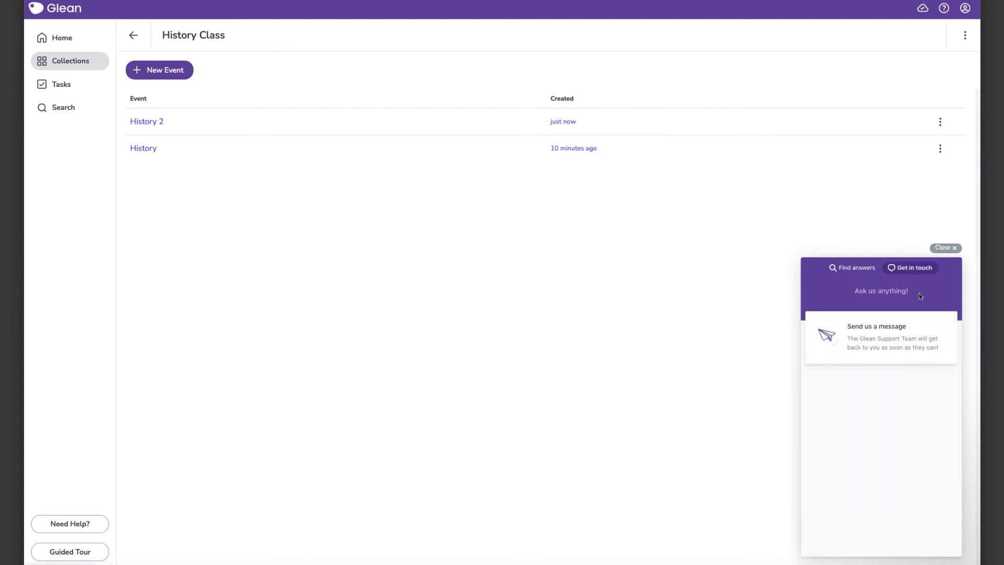
{"action": "left_click", "coordinate": [954, 248]}
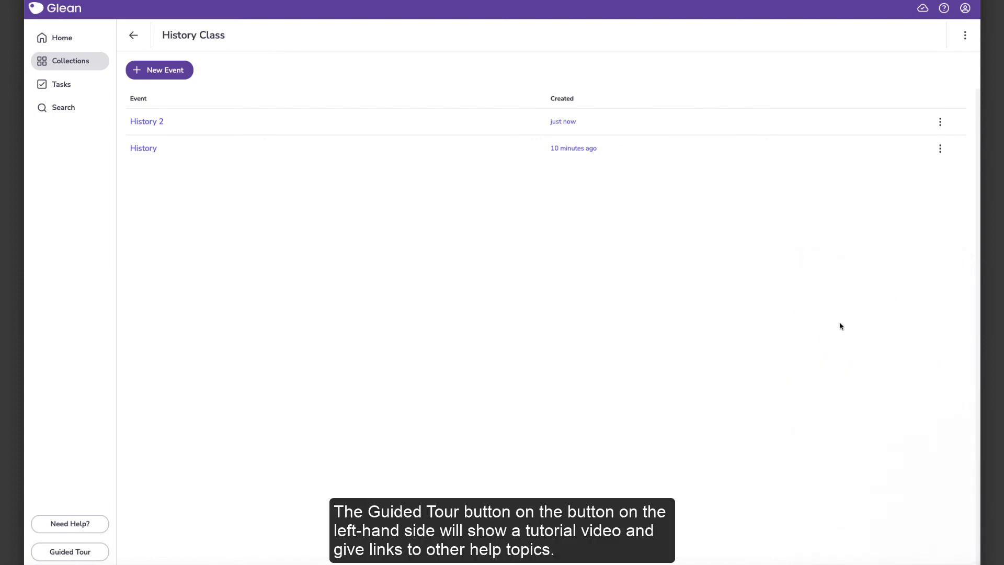
{"action": "left_click", "coordinate": [92, 552]}
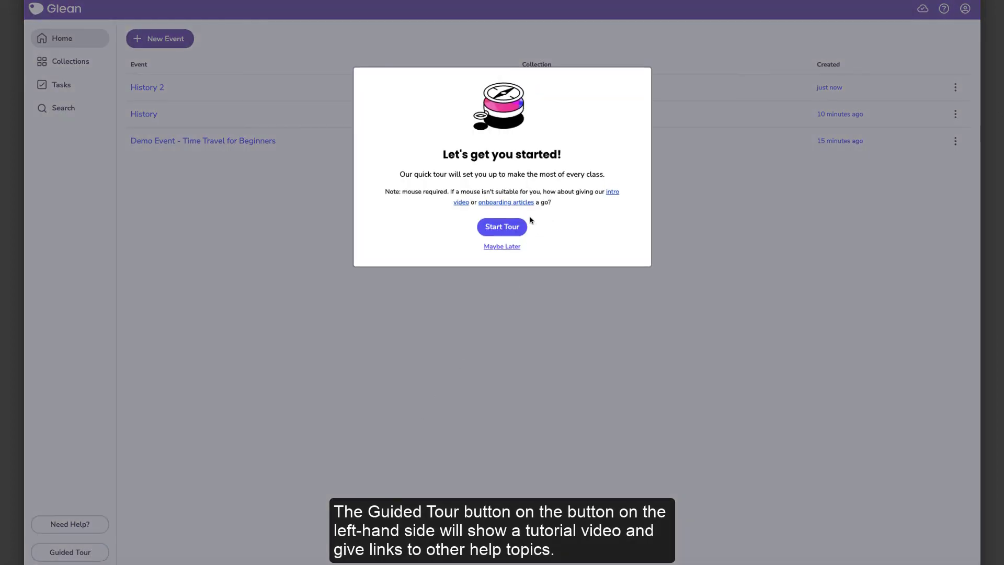
- Skip the tour, cycle the theme colour from purple to teal, and show the help topics menu
{"action": "left_click", "coordinate": [514, 247]}
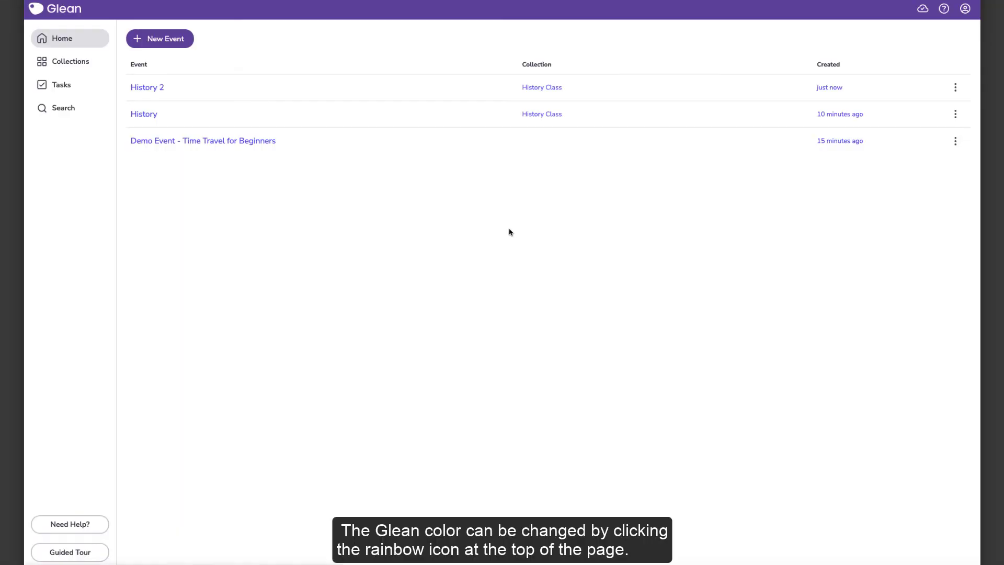
{"action": "left_click", "coordinate": [500, 10]}
{"action": "left_click", "coordinate": [500, 10]}
{"action": "left_click", "coordinate": [500, 11]}
{"action": "left_click", "coordinate": [500, 10]}
{"action": "left_click", "coordinate": [500, 11]}
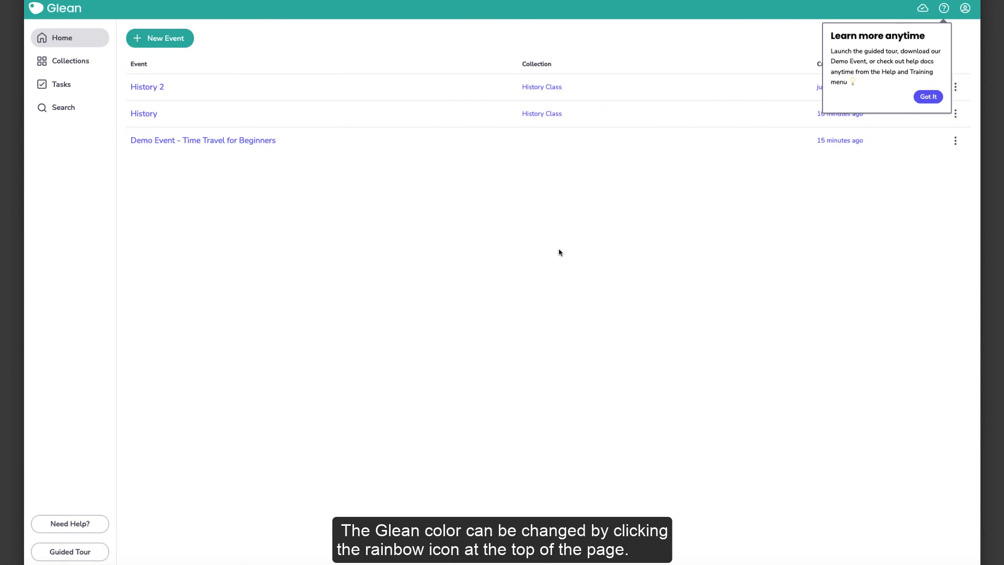
{"action": "left_click", "coordinate": [928, 97]}
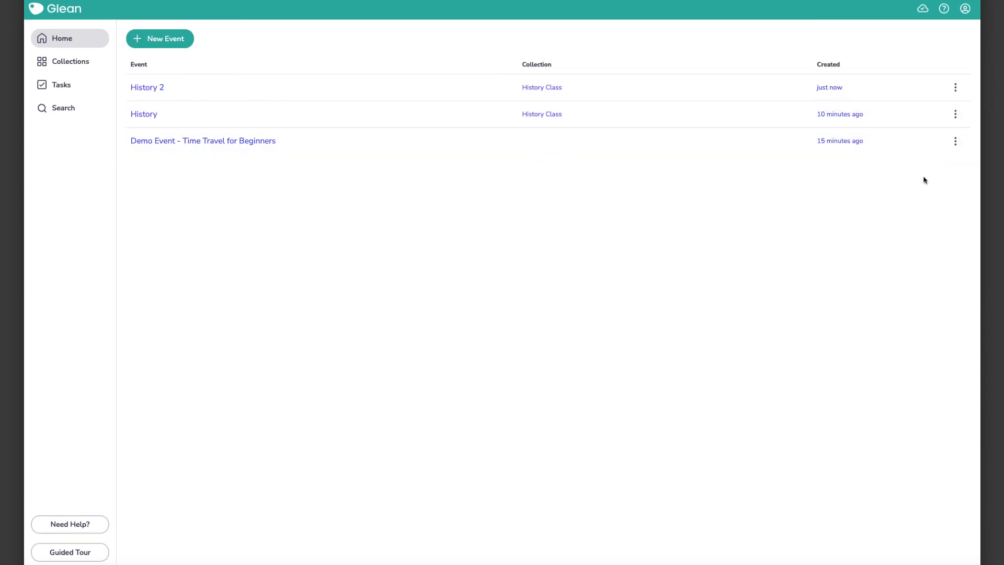
{"action": "left_click", "coordinate": [944, 12]}
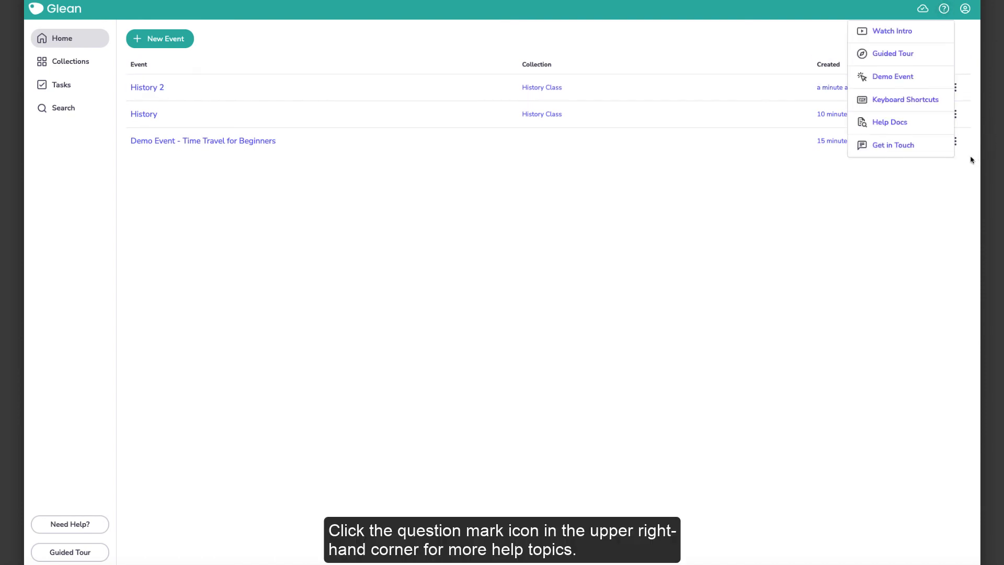
- Close the help topics dropdown by clicking away on the Home list
{"action": "left_click", "coordinate": [455, 248]}
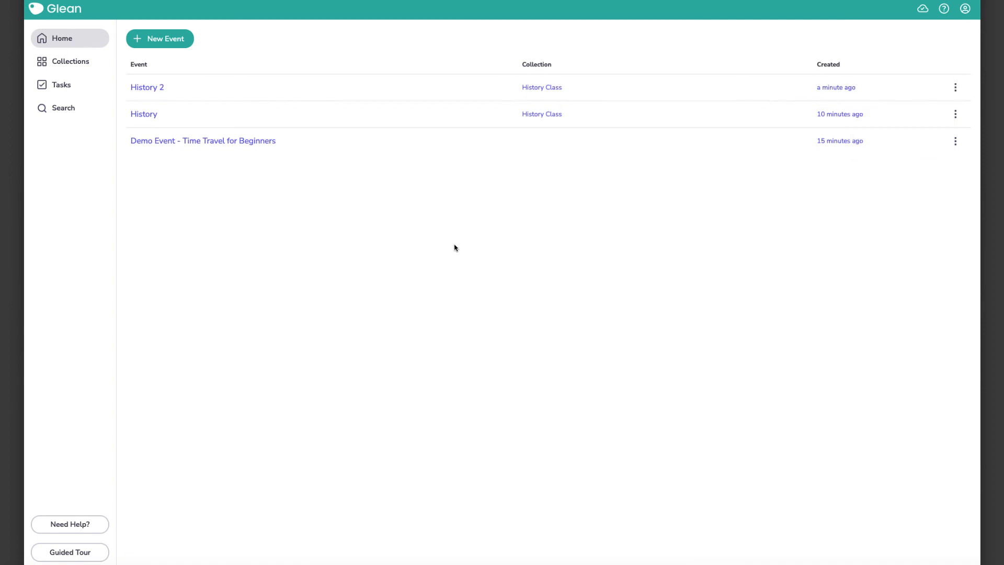